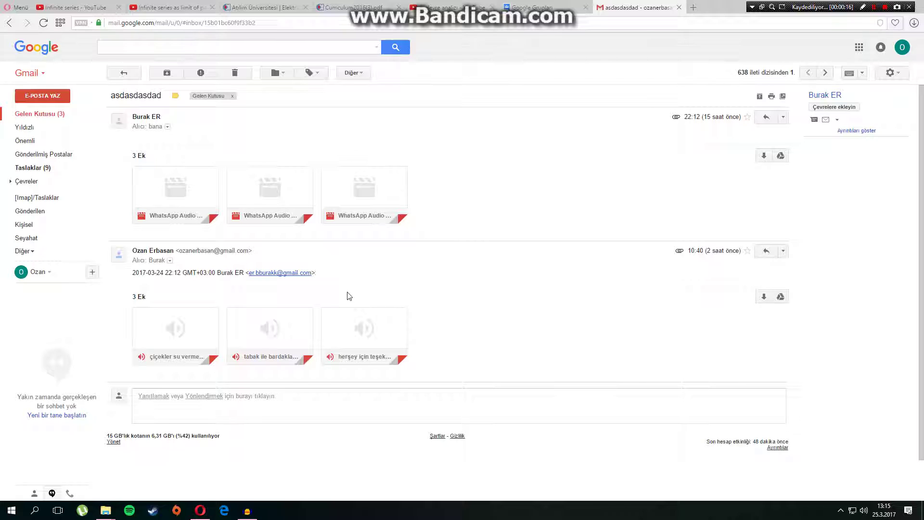
Step: Download the three WhatsApp Audio MP4 attachments from the first message of the e-mail conversation
mouse_move(196, 190)
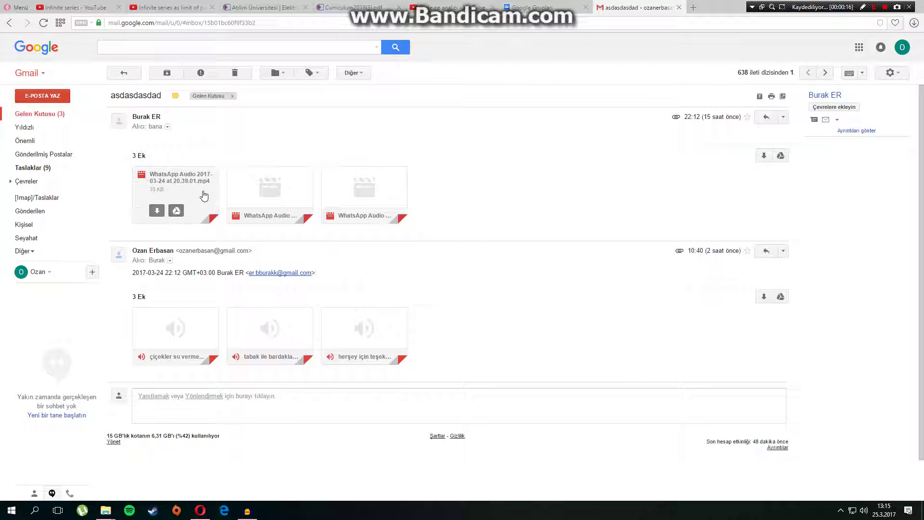
left_click(161, 211)
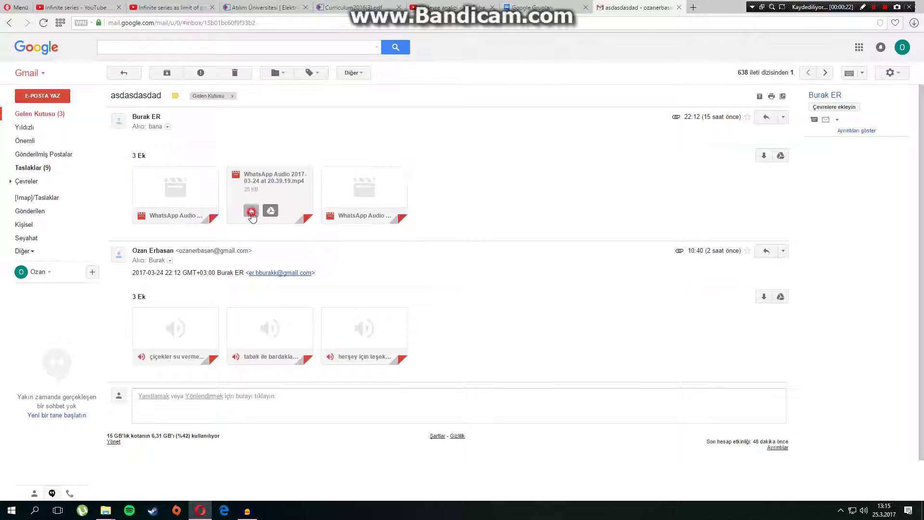
left_click(346, 212)
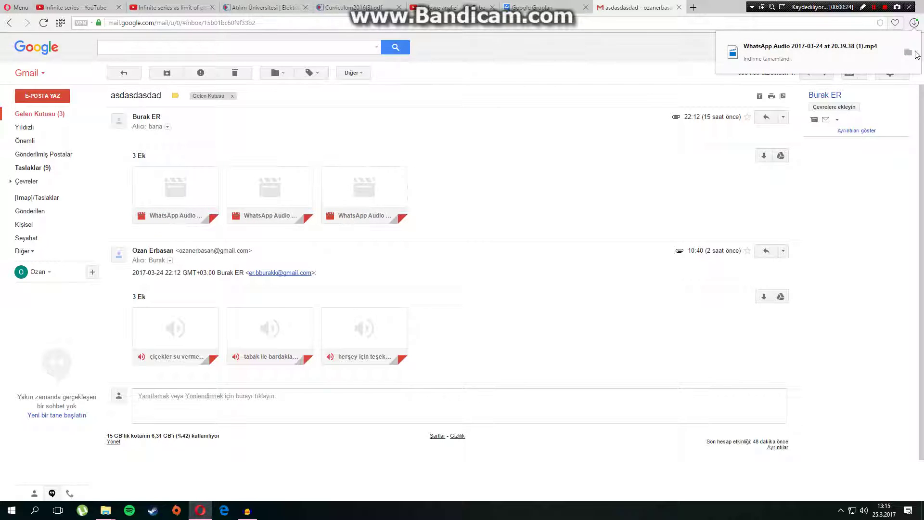
Step: Show the downloads in their folder and cut the three newest WhatsApp Audio MP4 files ending in (1)
left_click(909, 52)
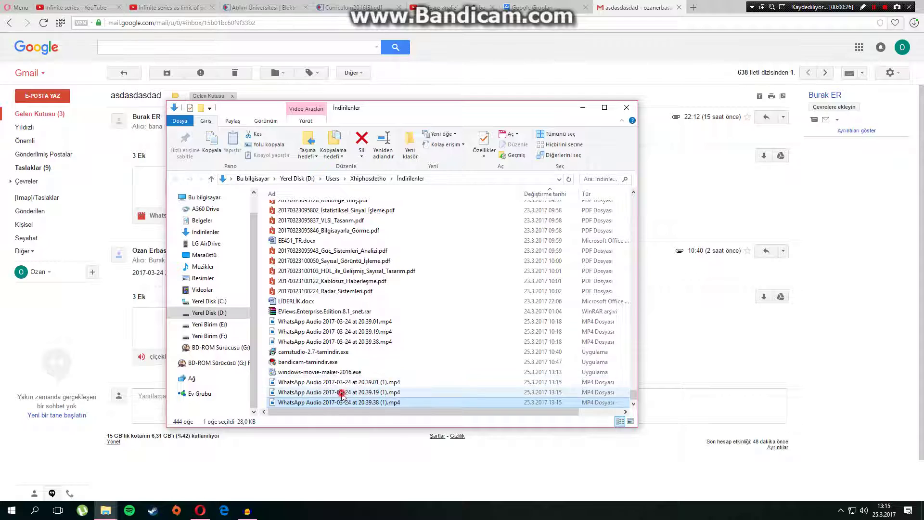
left_click(342, 391, "shift")
left_click(341, 384, "shift")
right_click(342, 384)
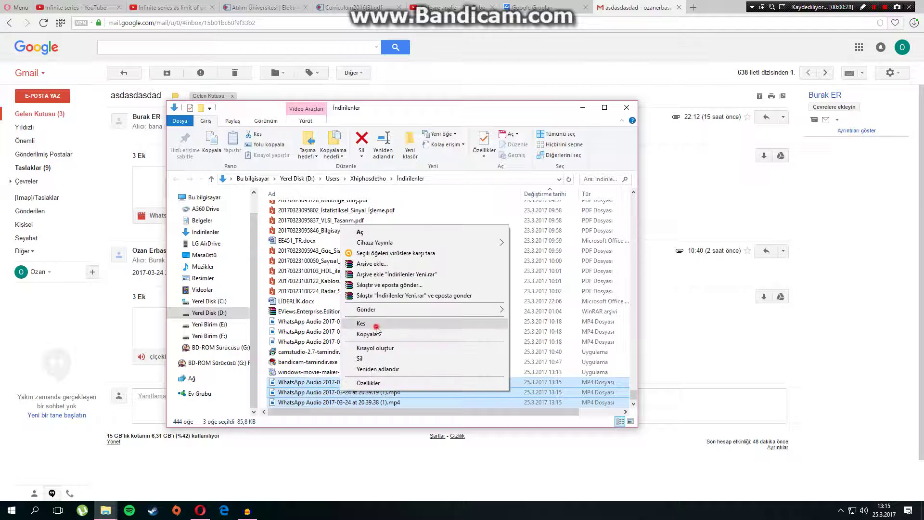
left_click(359, 327)
Step: Paste the three WhatsApp Audio files into the Ses folder on the desktop
key("super+d")
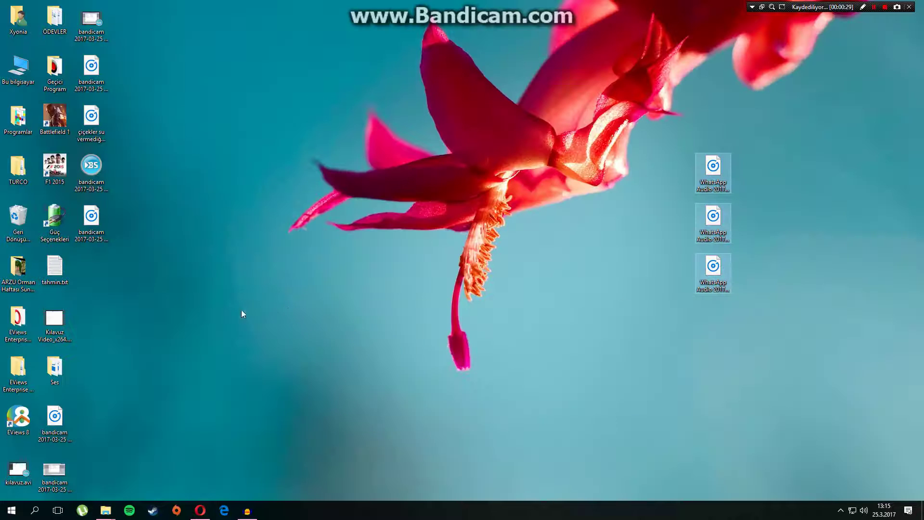
double_click(54, 368)
left_click_drag(578, 86, 366, 236)
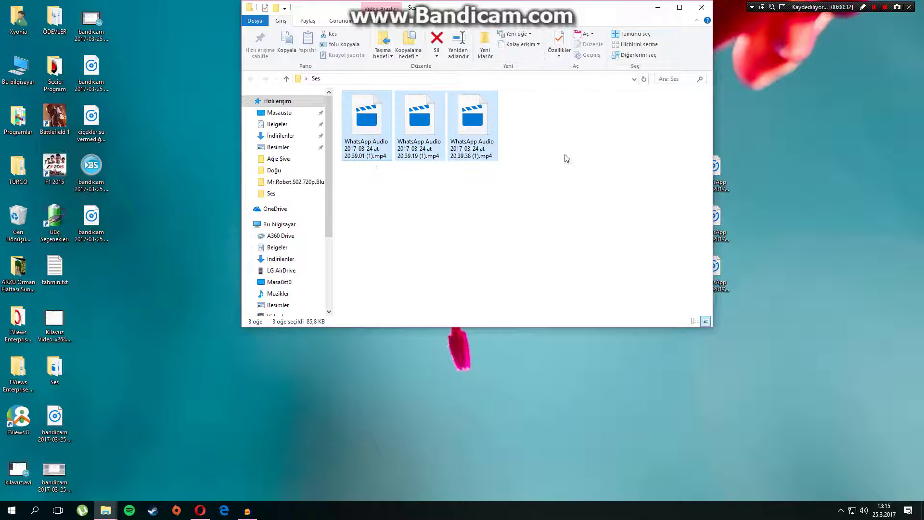
key("ctrl+v")
left_click(293, 182)
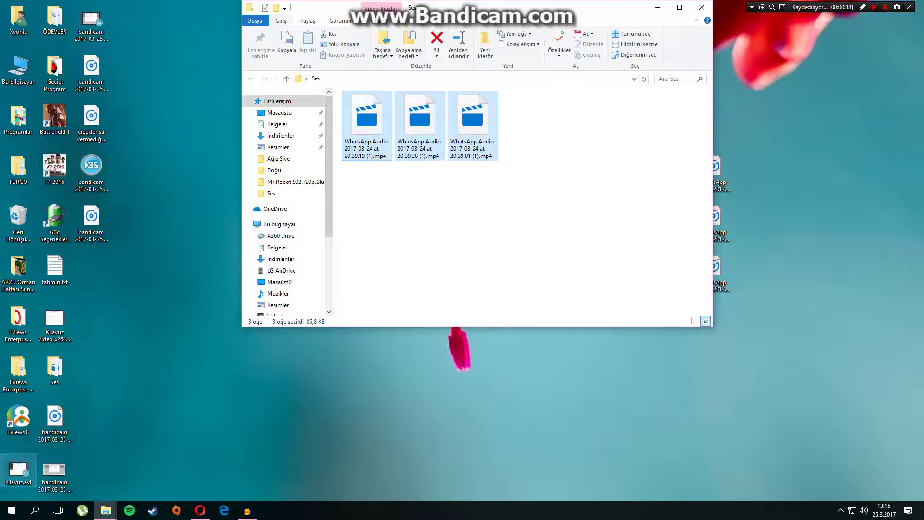
Step: Launch Any Video Converter from its shortcut in the Geçici Program folder and decline the download engine update
left_click(11, 511)
type("any")
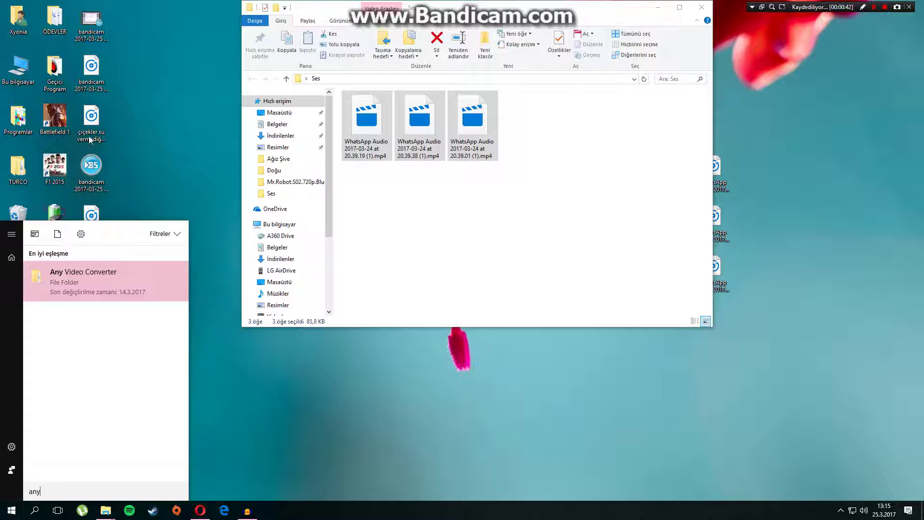
key("Return")
left_click(358, 322)
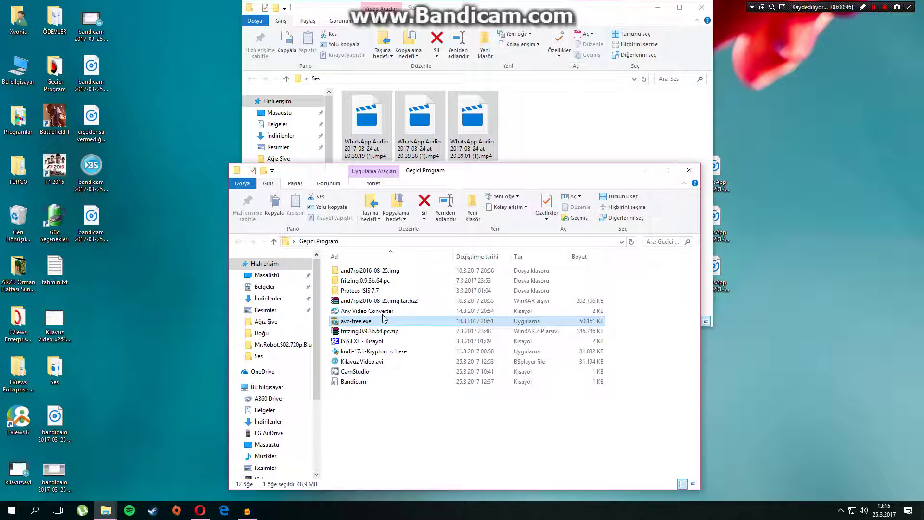
double_click(371, 311)
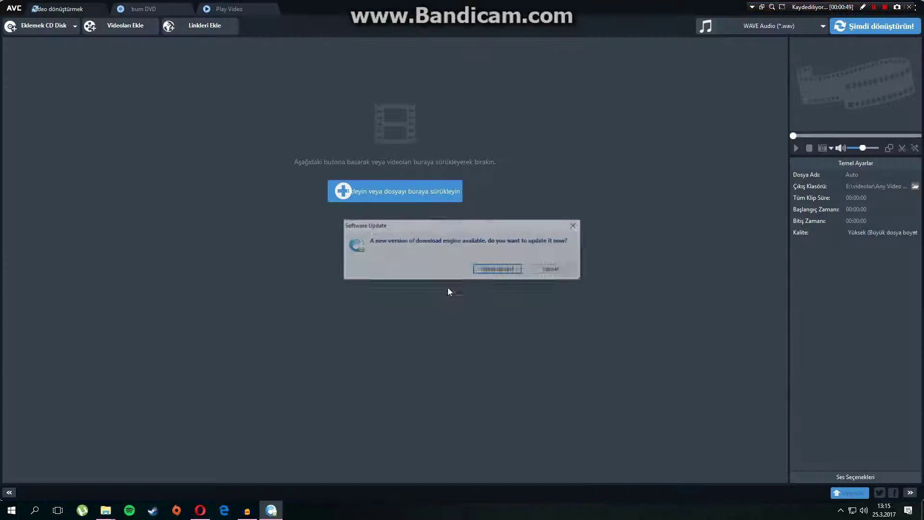
left_click(544, 269)
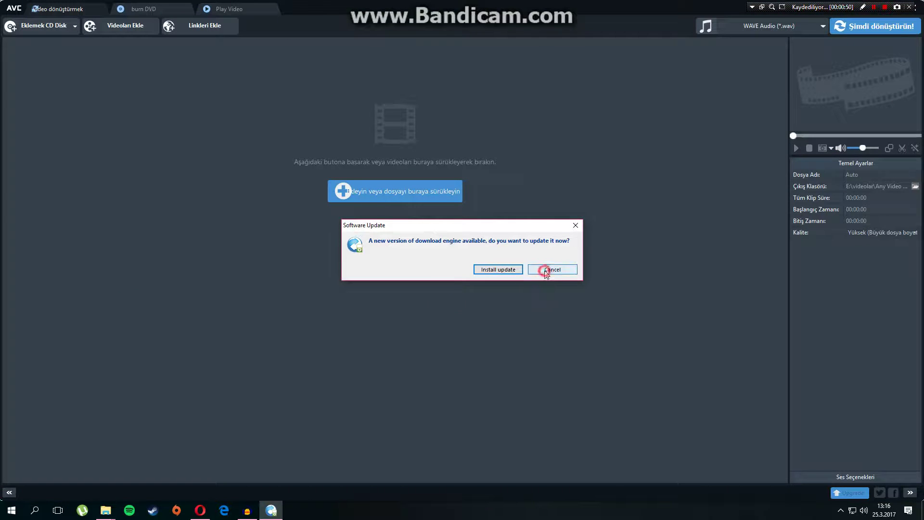
Step: Add the three WhatsApp Audio MP4 files from the desktop's Ses folder to the conversion list
left_click(393, 193)
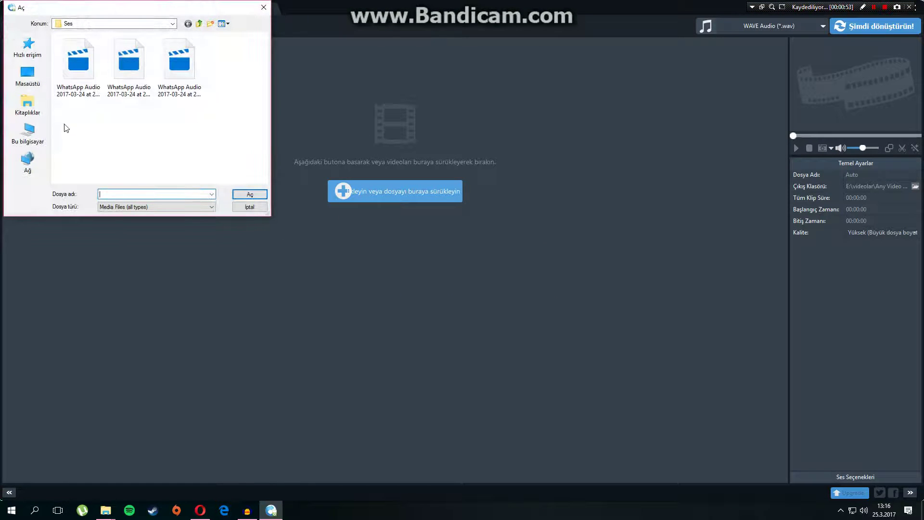
left_click(27, 75)
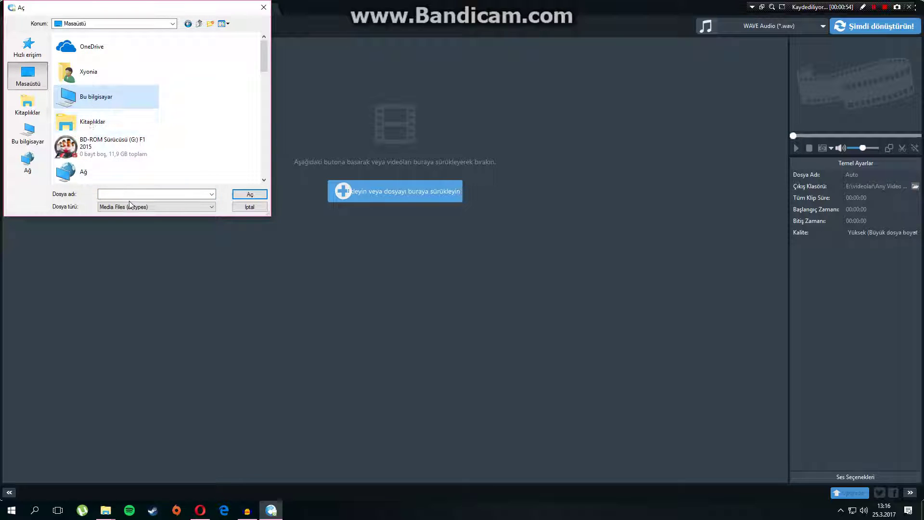
scroll(106, 120, "down", 3)
double_click(97, 44)
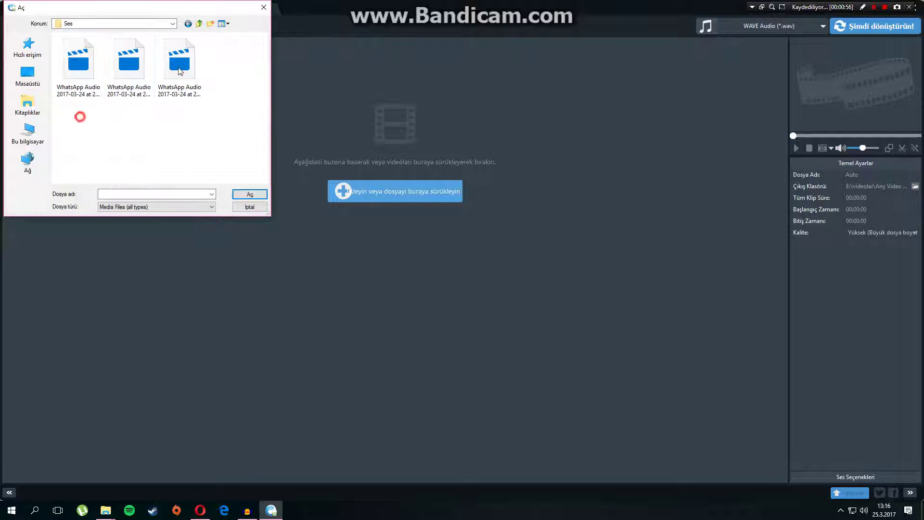
left_click_drag(179, 71, 249, 48)
left_click(257, 192)
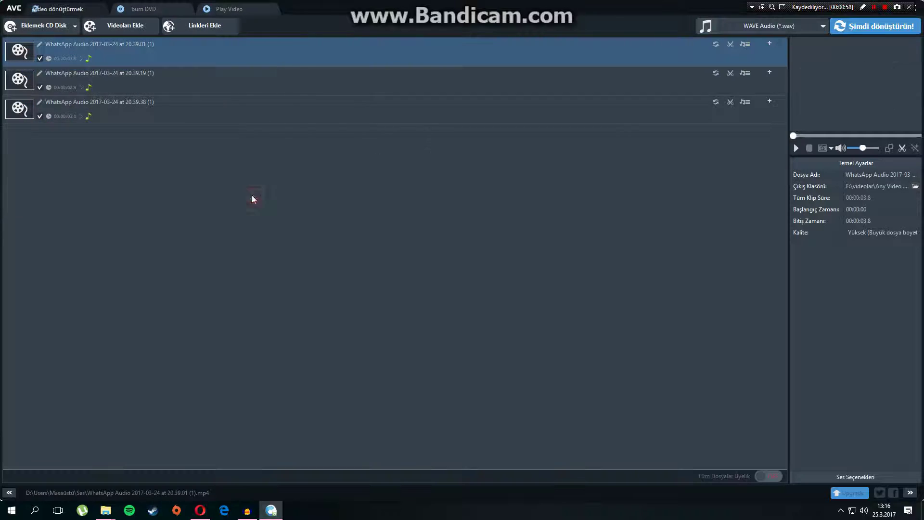
Step: Set the output format to WAVE Audio (*.wav) and convert the listed files
left_click(802, 28)
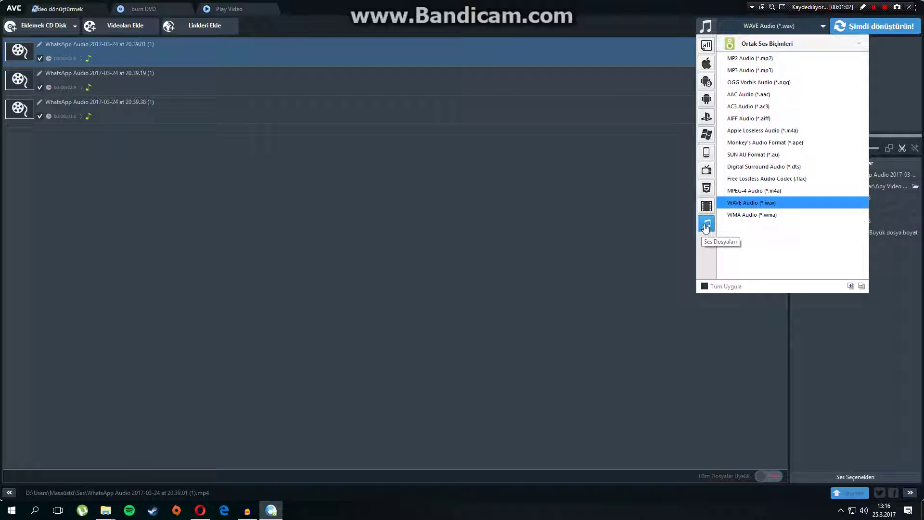
left_click(769, 204)
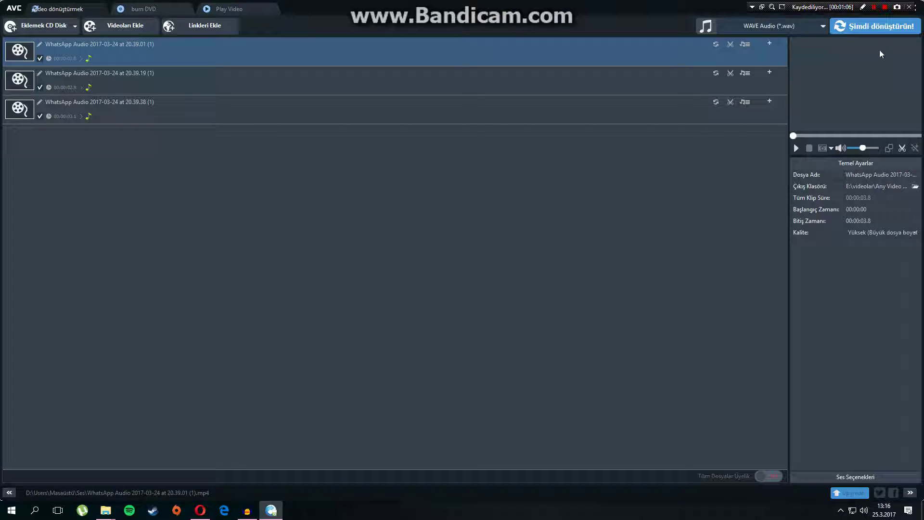
left_click(879, 27)
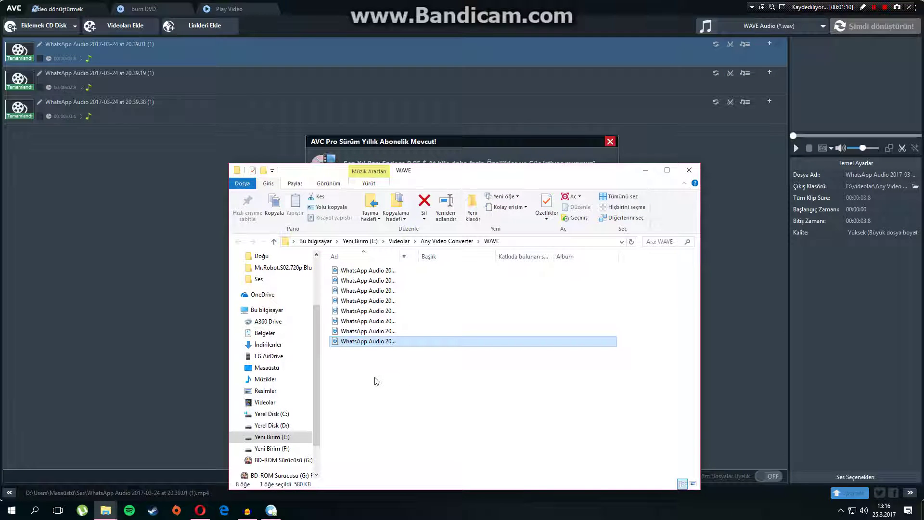
Step: Examine the converted WAV files' full names in the WAVE output folder and the WhatsApp Audio files on the desktop
left_click_drag(400, 256, 539, 263)
left_click_drag(428, 383, 422, 326)
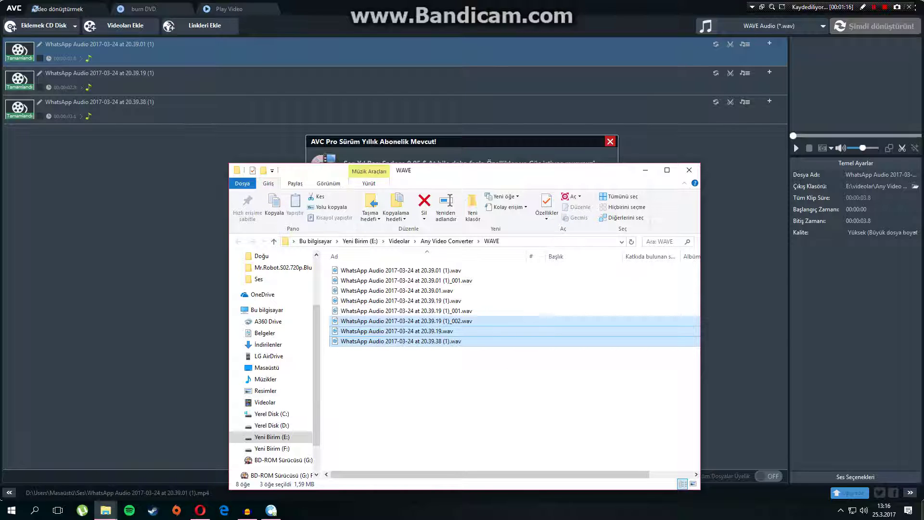
left_click(921, 517)
left_click_drag(774, 140, 693, 332)
right_click(700, 291)
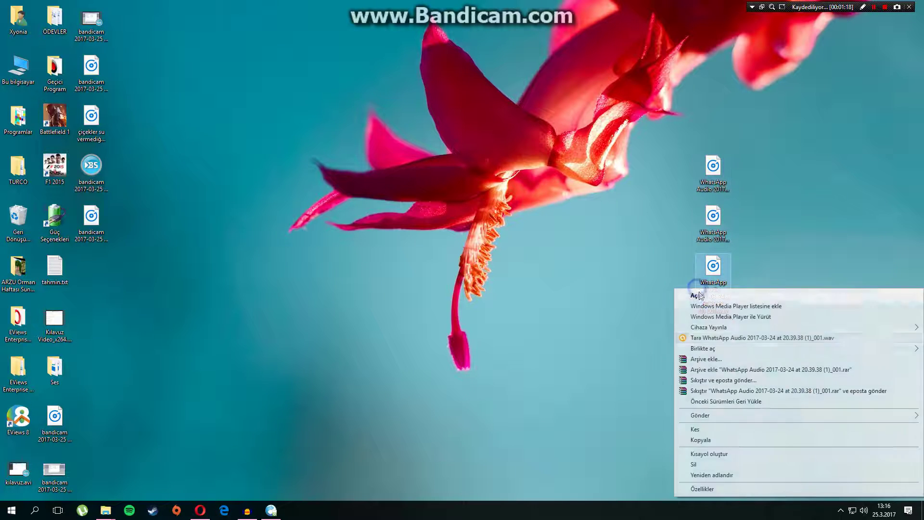
left_click(824, 194)
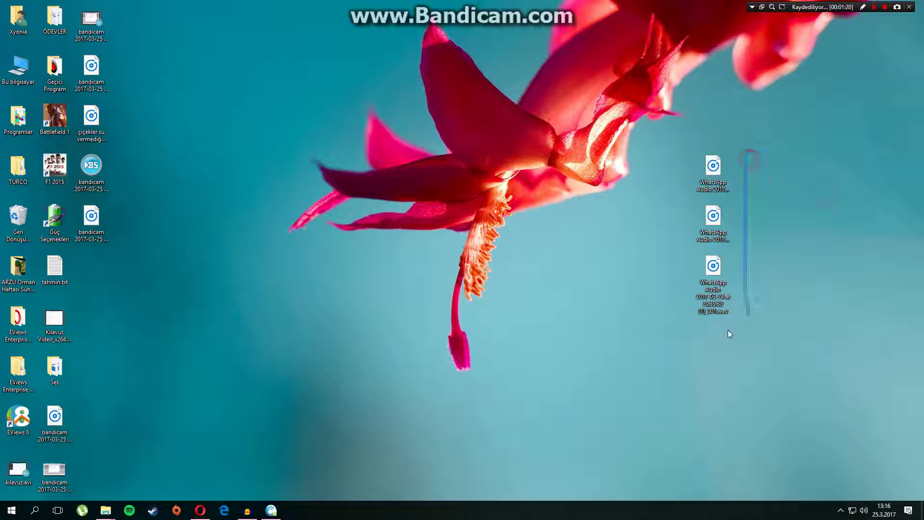
left_click(14, 511)
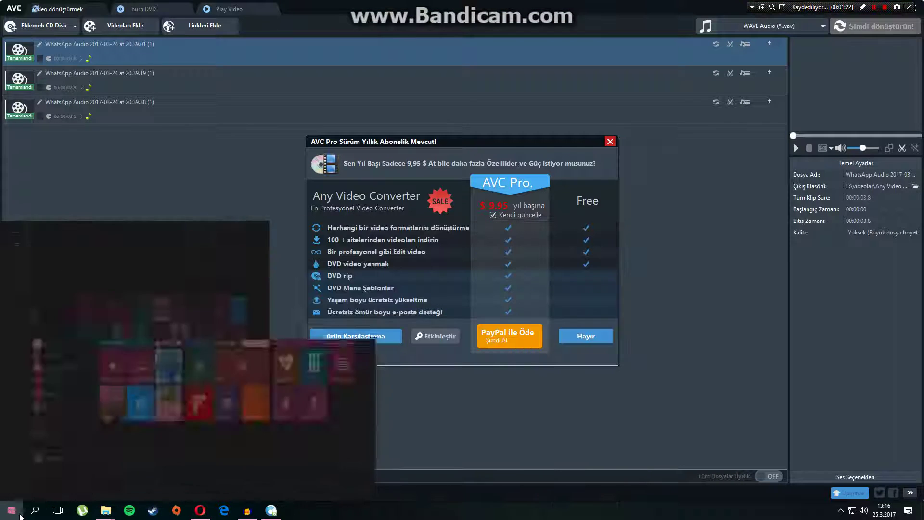
type("auda")
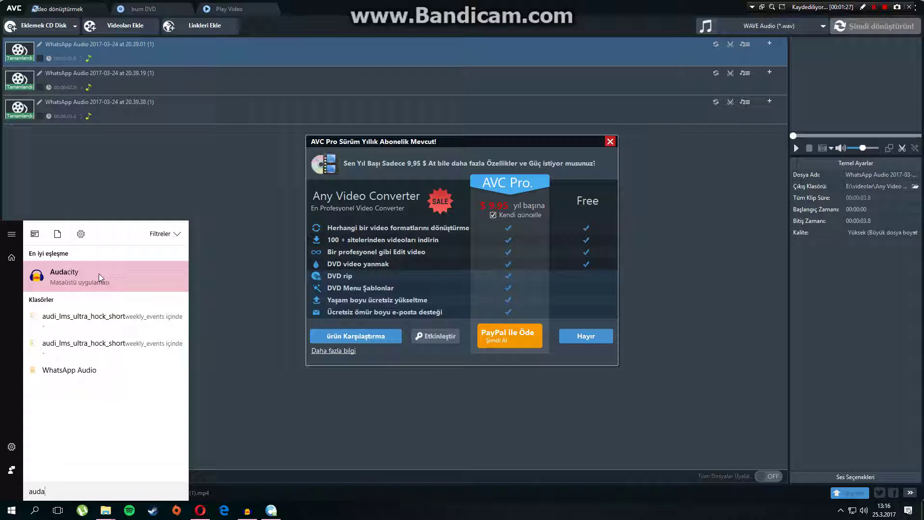
left_click(701, 10)
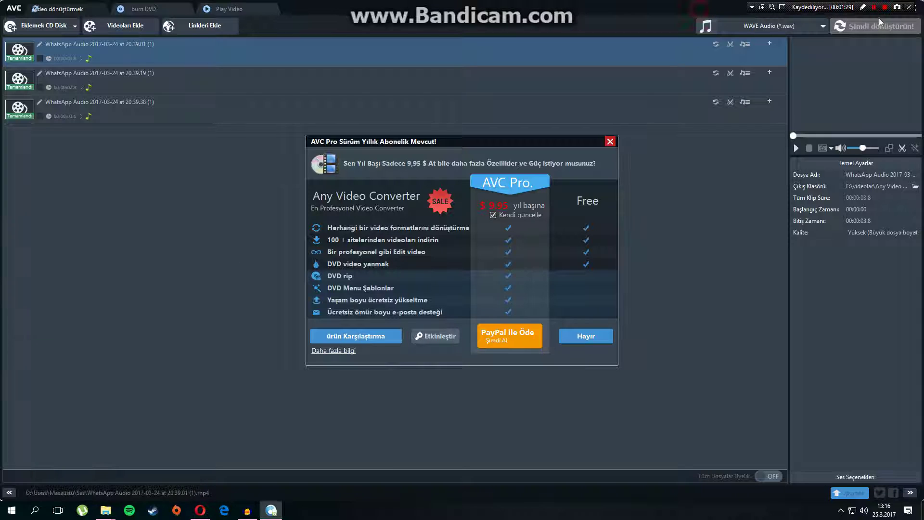
Step: Close Any Video Converter and launch Audacity
right_click(271, 510)
left_click(243, 490)
left_click(2, 513)
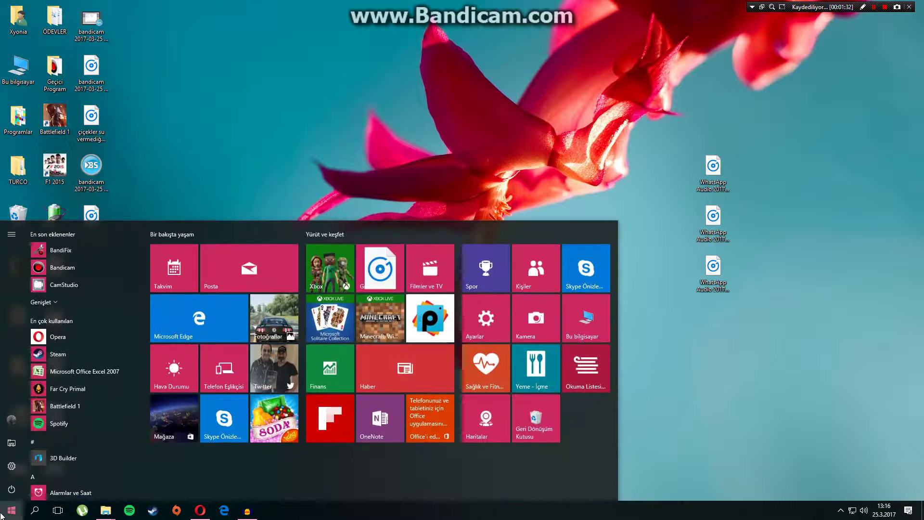
type("auda")
key("Return")
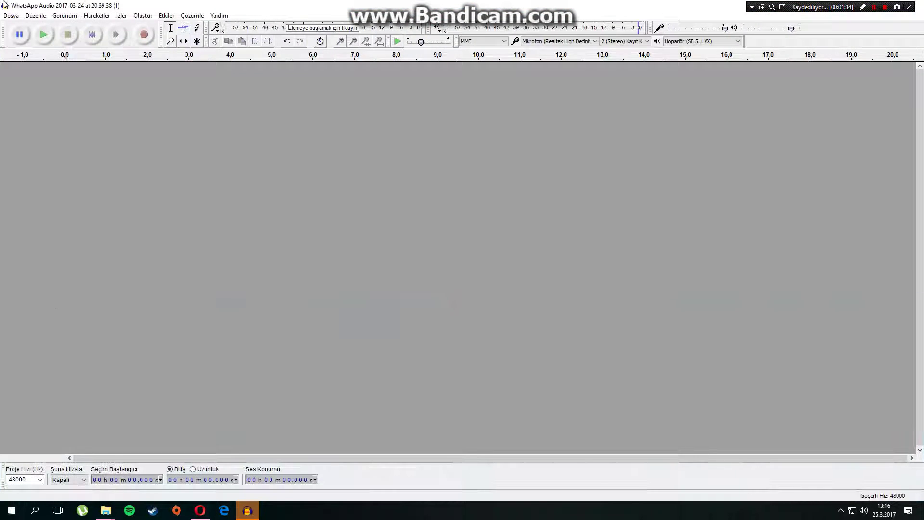
Step: Import the desktop files WhatsApp Audio 2017-03-24 at 20.39.38 (1).wav, 20.39.38 (1)_001.wav and 20.39.38.wav into the project
left_click(11, 16)
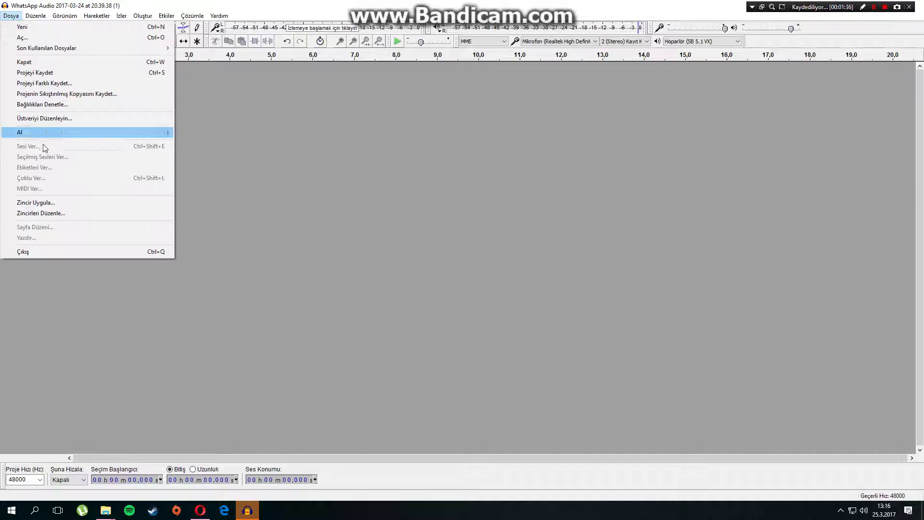
left_click(56, 129)
left_click(202, 133)
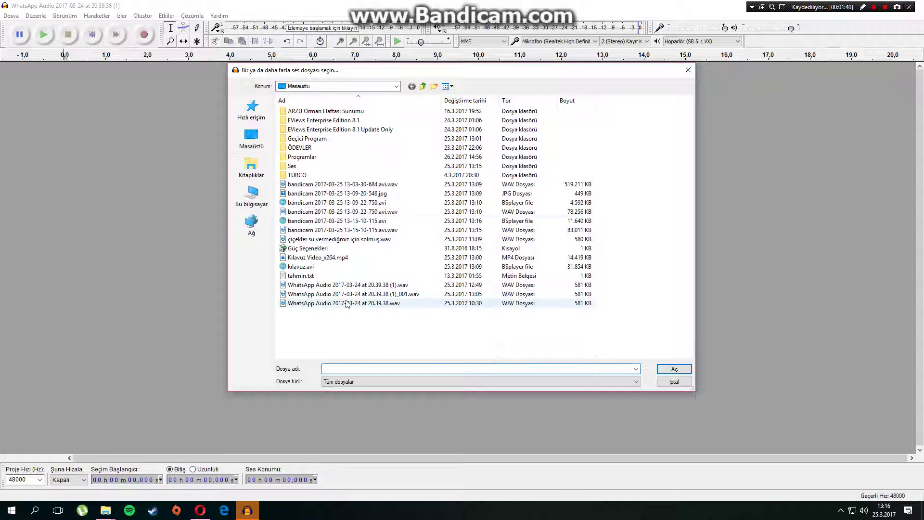
left_click_drag(345, 331, 348, 288)
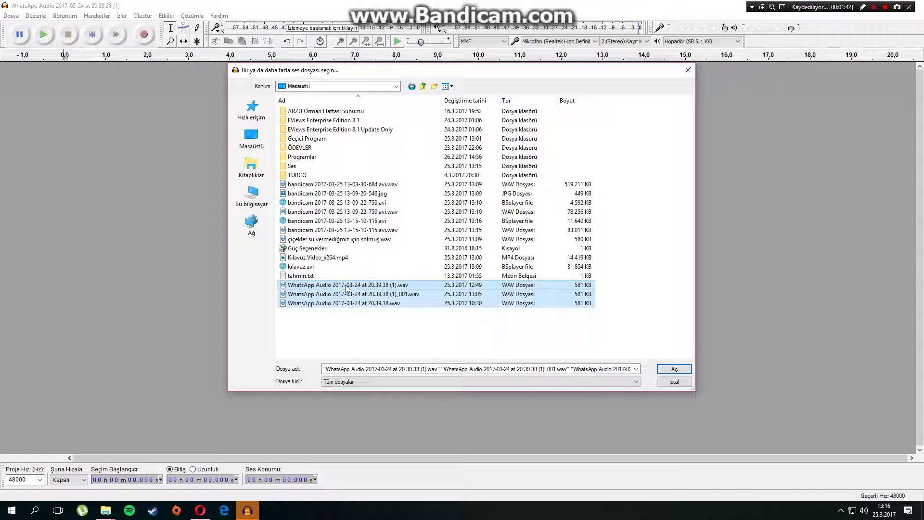
left_click(674, 369)
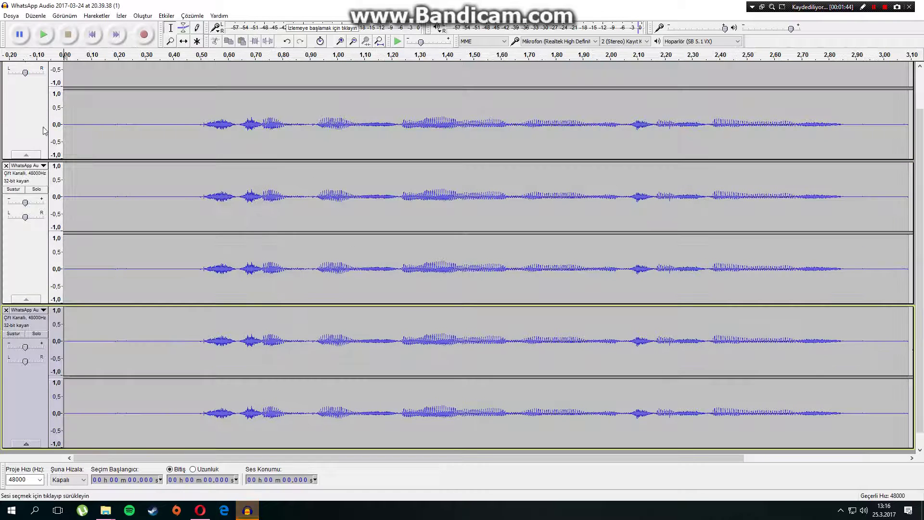
Step: Normalize the whole first track to -1.0 dB, removing DC offset and treating the stereo channels independently
scroll(375, 241, "up", 2)
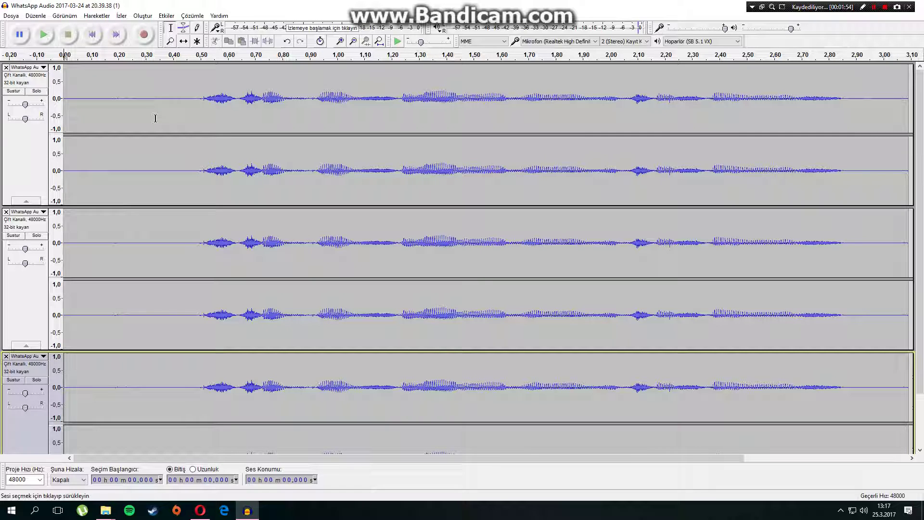
left_click_drag(180, 116, 113, 123)
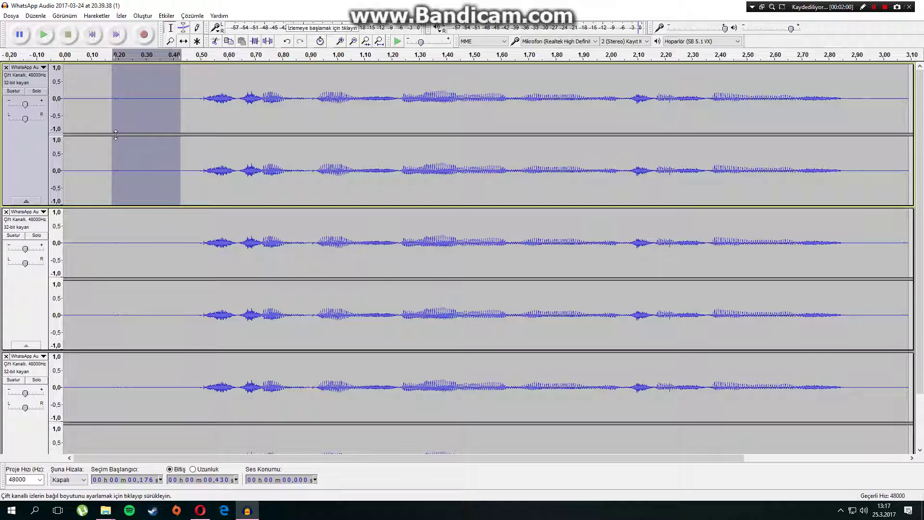
left_click(33, 80)
left_click(166, 16)
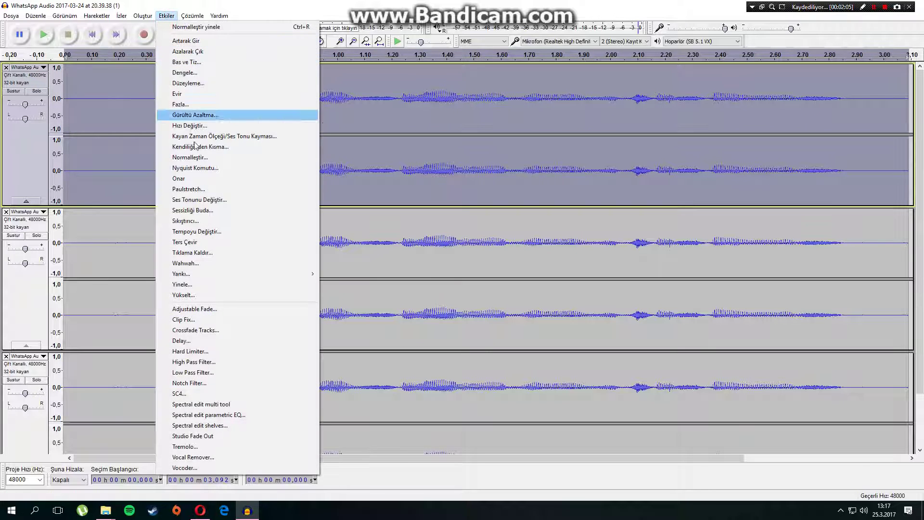
left_click(197, 159)
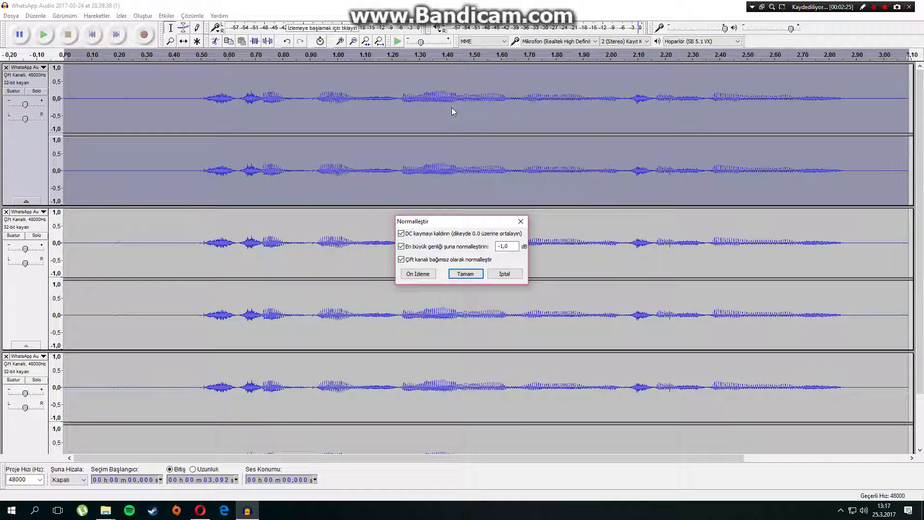
left_click(462, 277)
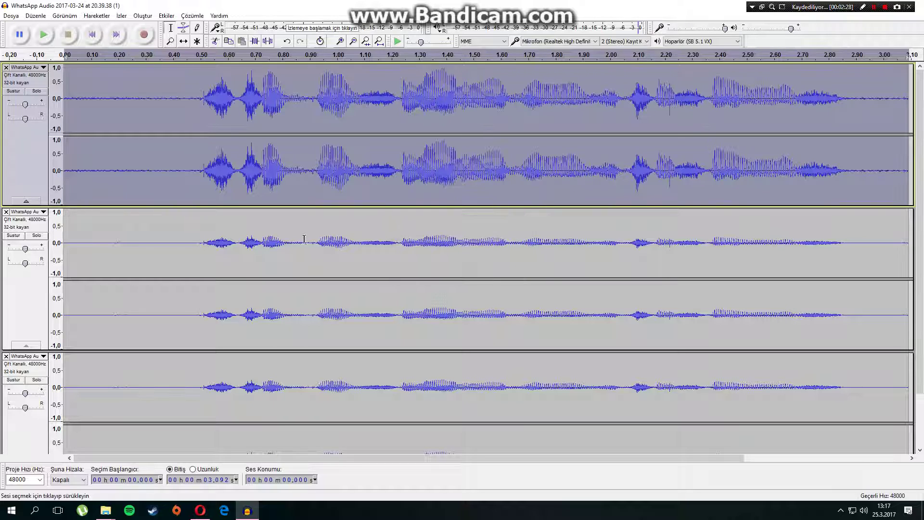
Step: Capture a Noise Reduction profile from the silent stretch of the first track between about 0.109 and 0.328 s
left_click_drag(153, 111, 94, 109)
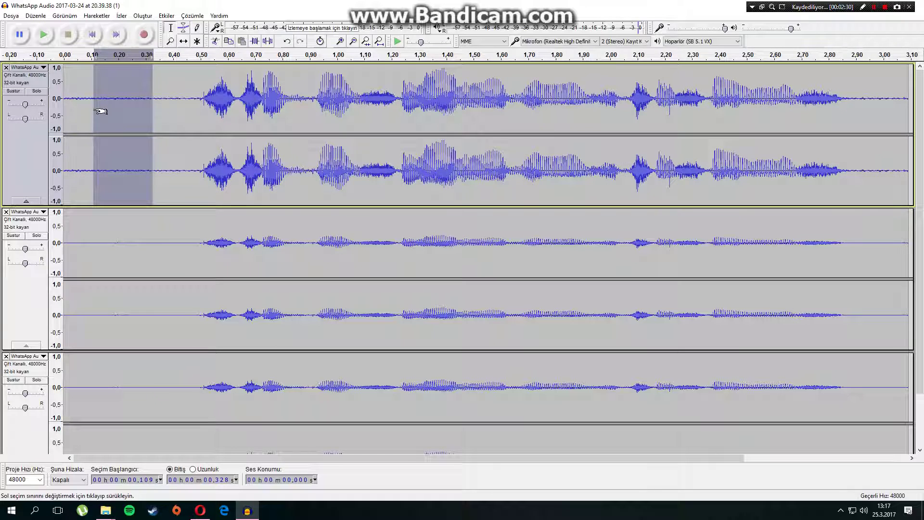
left_click(167, 16)
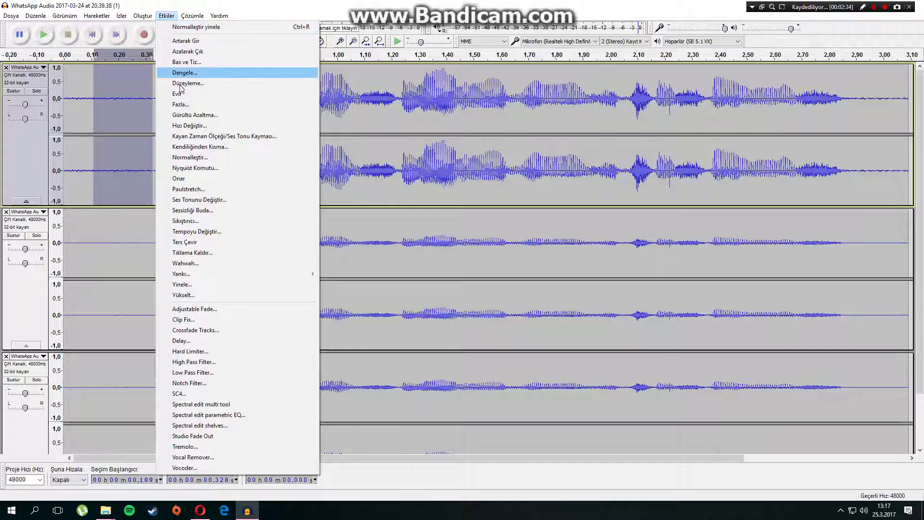
left_click(193, 115)
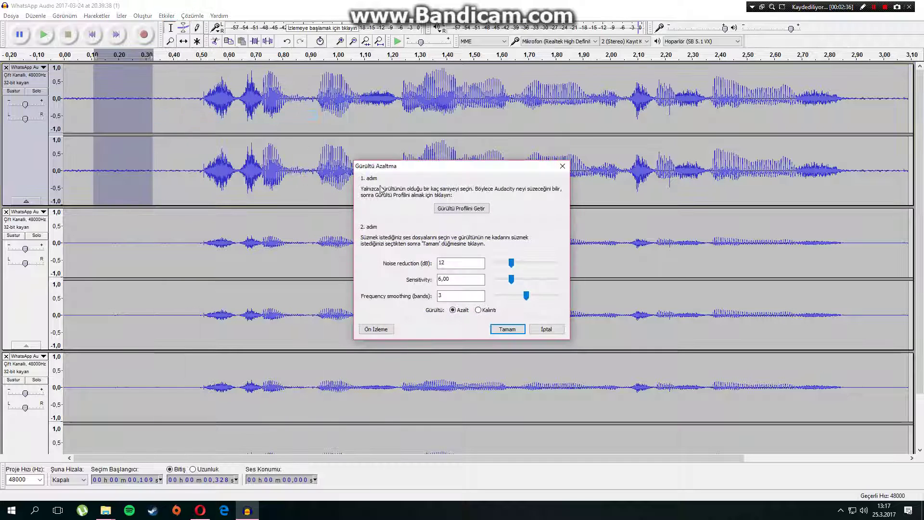
left_click(450, 208)
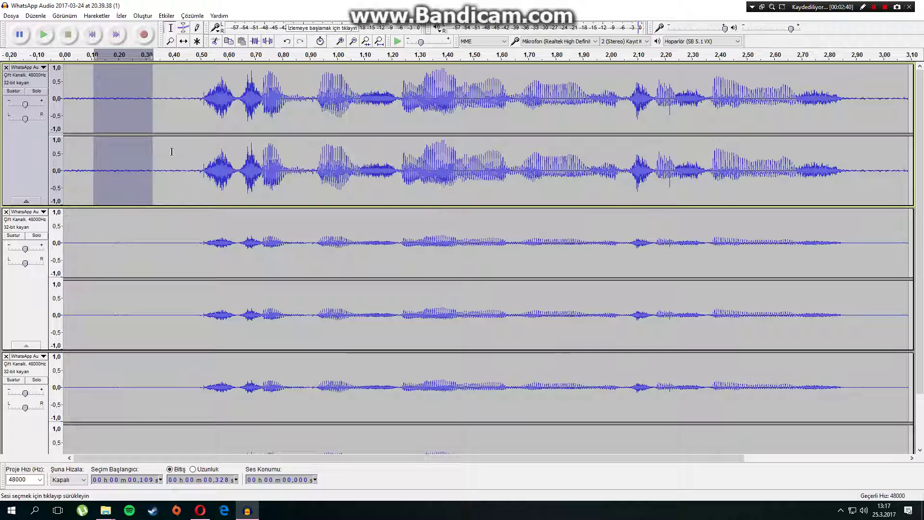
Step: Apply Noise Reduction to the entire first track with 12 dB reduction, sensitivity 6.00 and 3 frequency smoothing bands
left_click(27, 76)
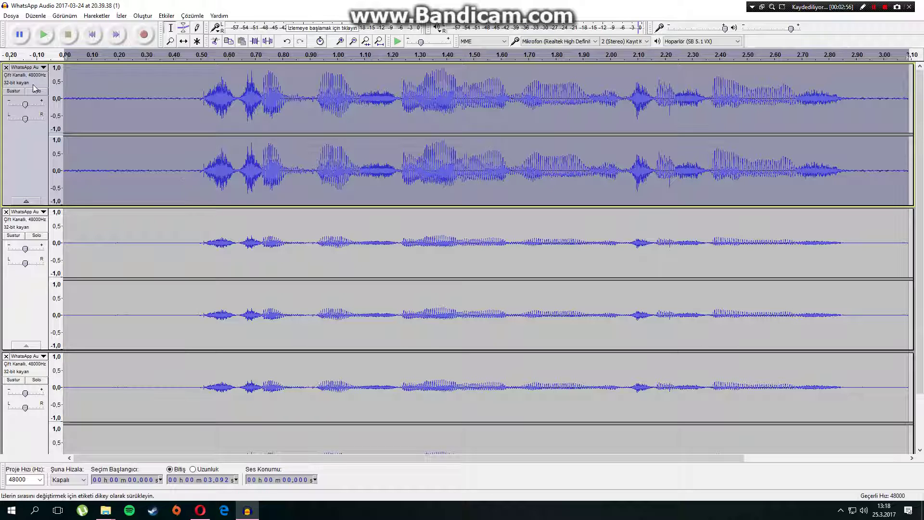
left_click(166, 16)
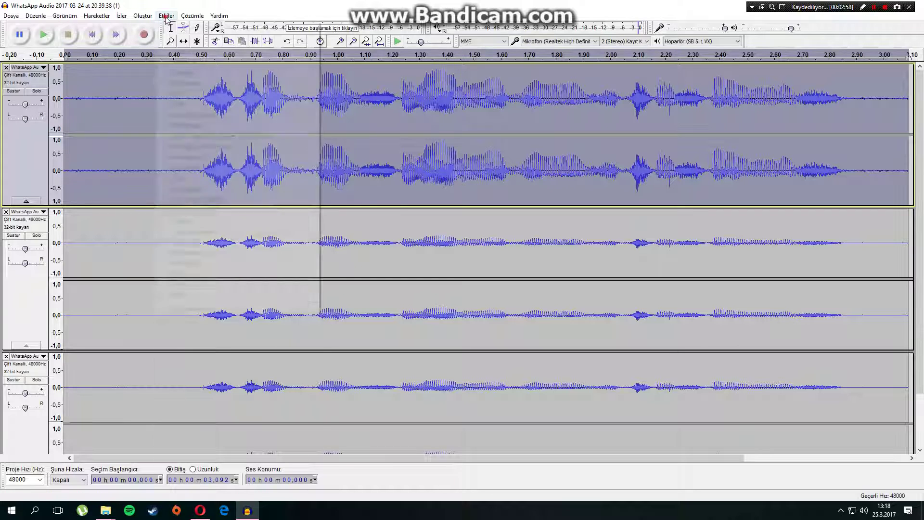
left_click(195, 114)
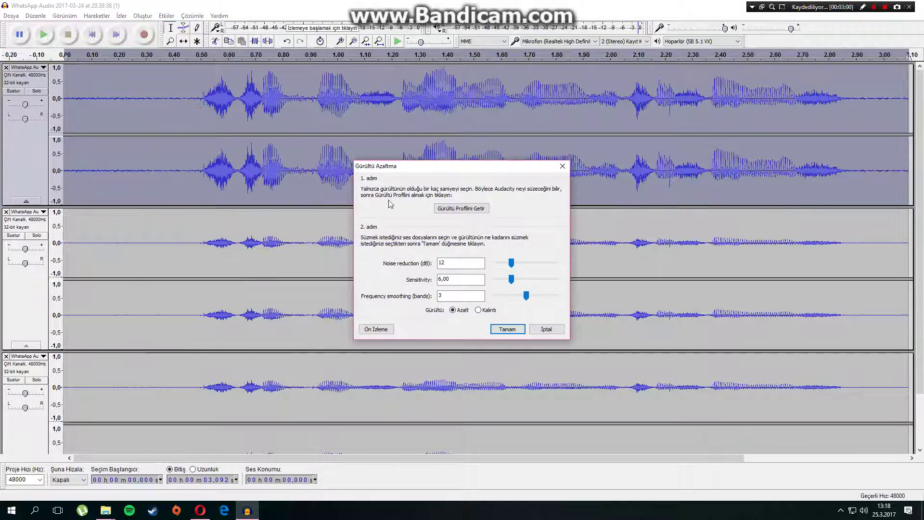
left_click(509, 330)
Step: Capture a new noise profile from the first track's opening silence between about 0.060 and 0.343 s
left_click_drag(138, 116, 178, 124)
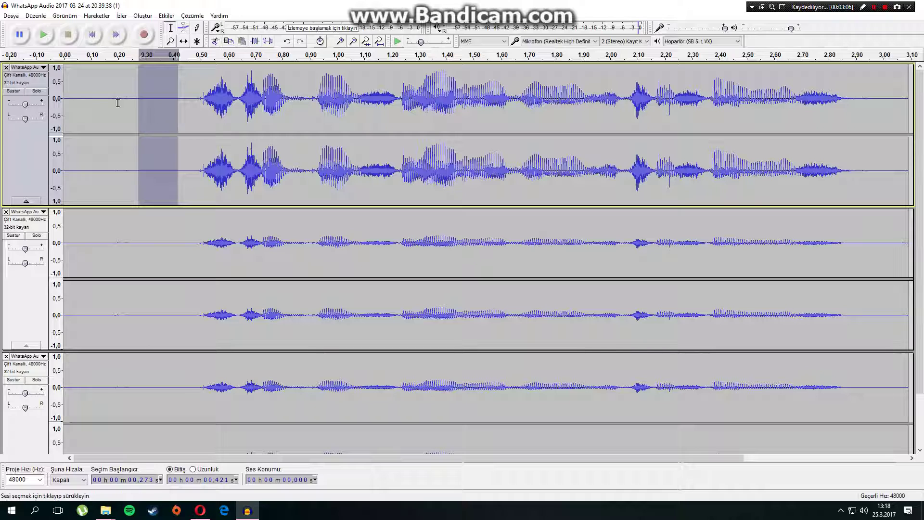
left_click_drag(80, 101, 158, 109)
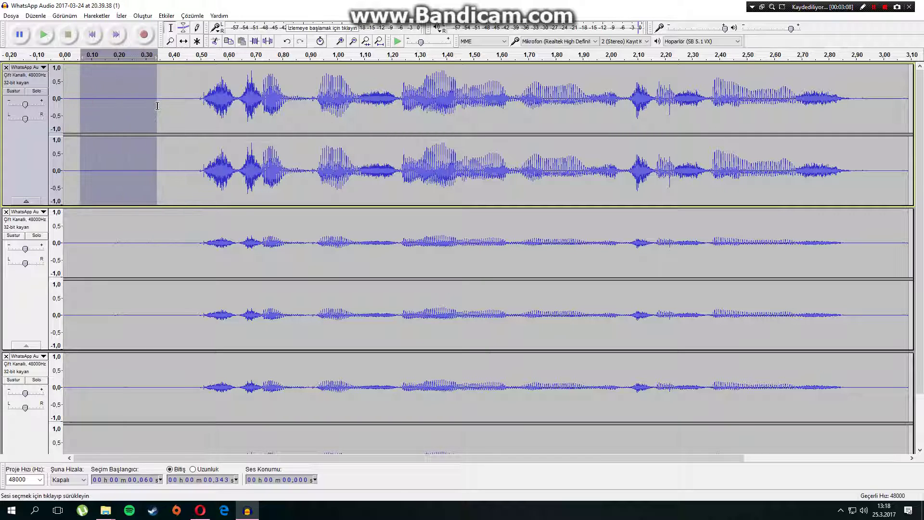
left_click(164, 17)
left_click(202, 115)
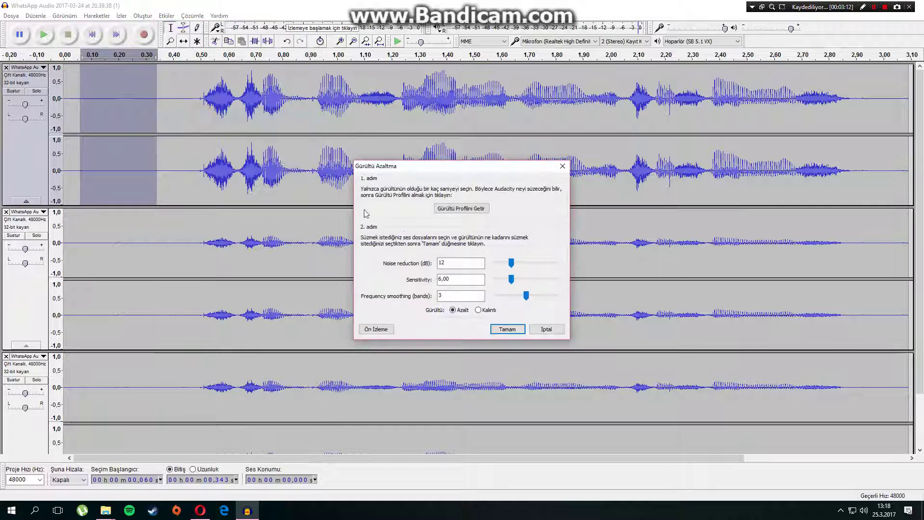
left_click(471, 212)
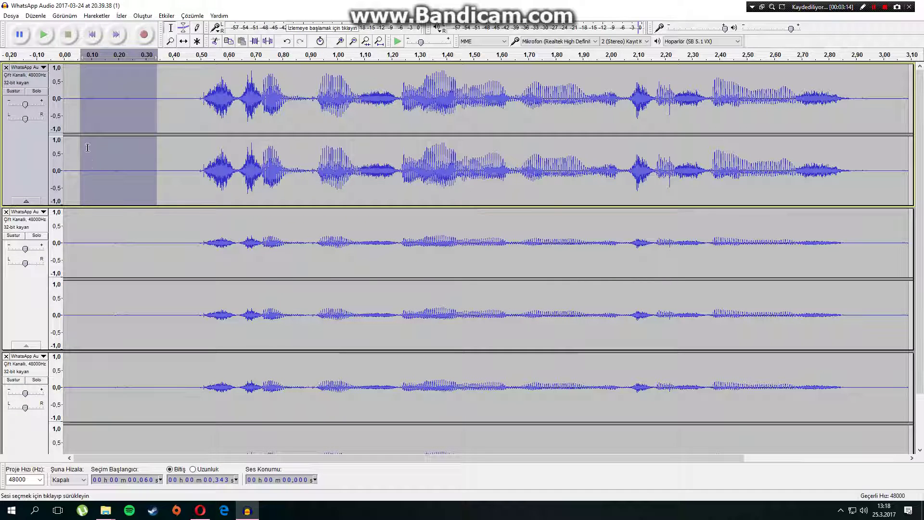
Step: Run Noise Reduction a second time on the whole first track at 12 dB, sensitivity 6.00 and 3 smoothing bands
left_click(44, 86)
left_click(164, 16)
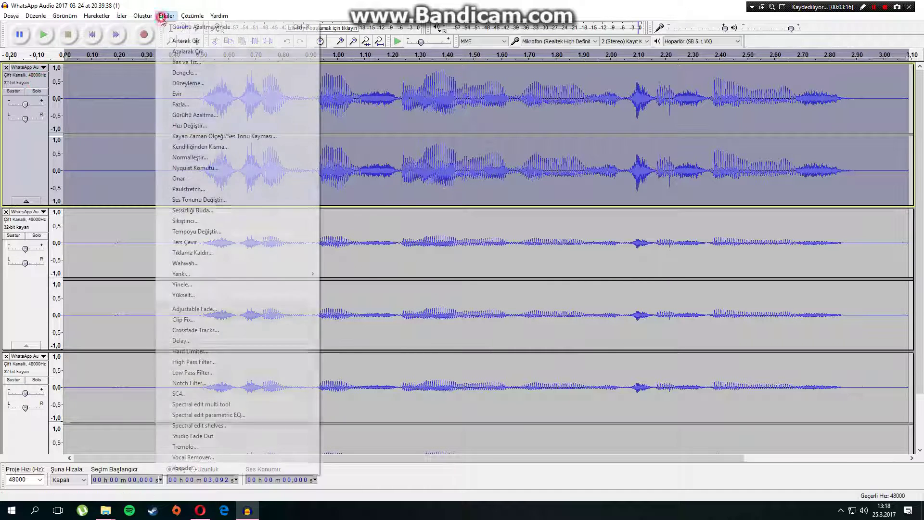
left_click(195, 115)
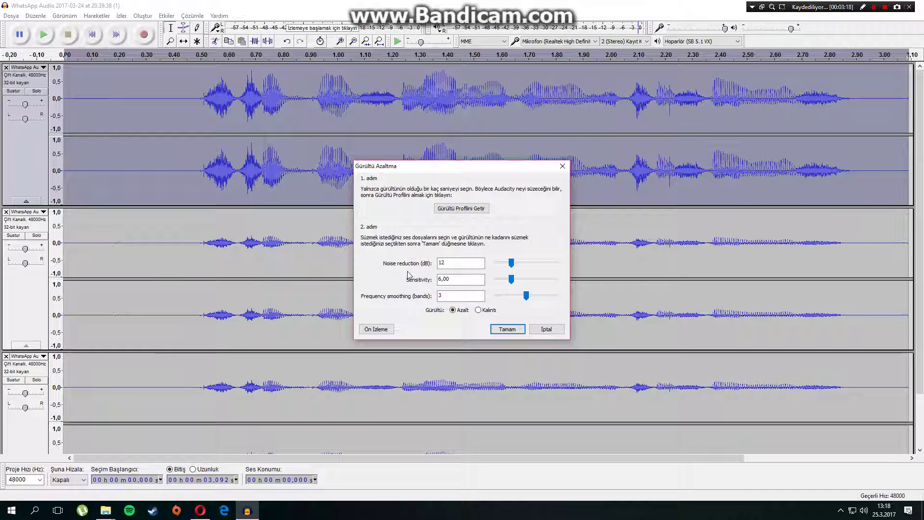
left_click(506, 328)
Step: Normalize the noise-reduced first track again to -1.0 dB with DC offset removal and independent stereo channels
left_click_drag(173, 101, 861, 86)
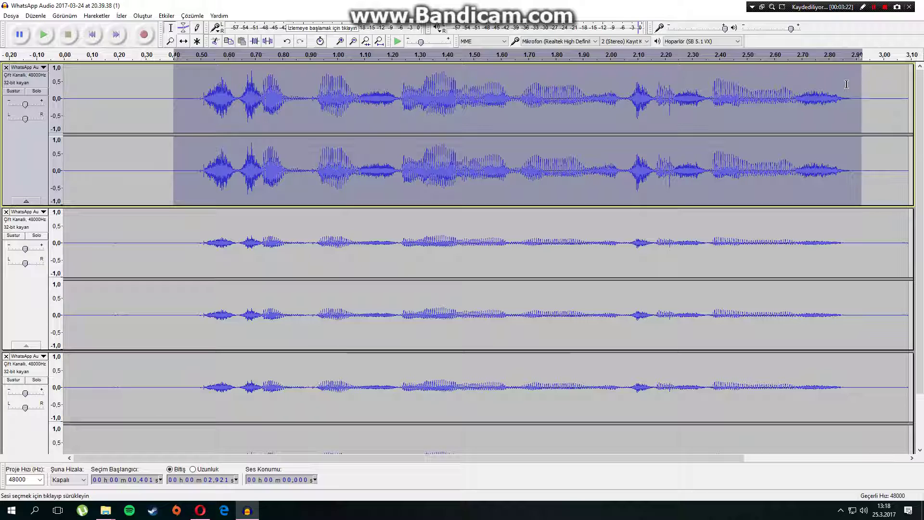
left_click(38, 83)
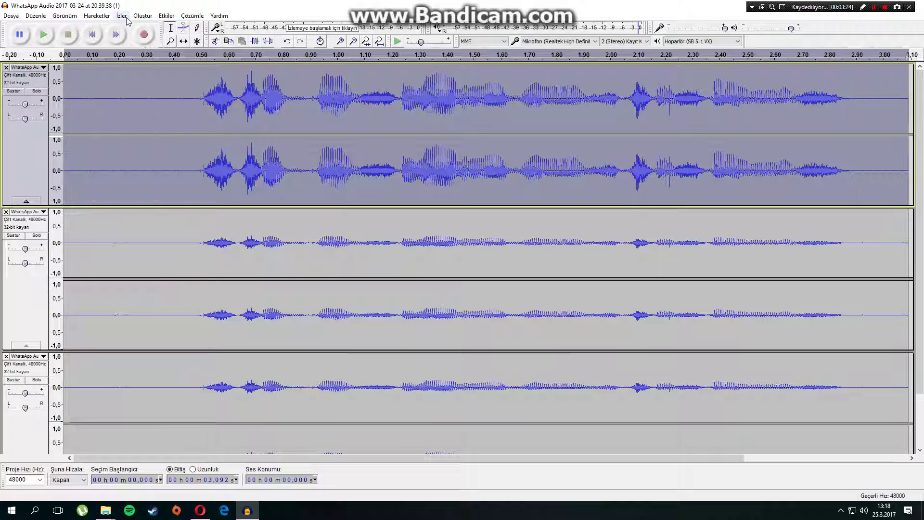
left_click(166, 16)
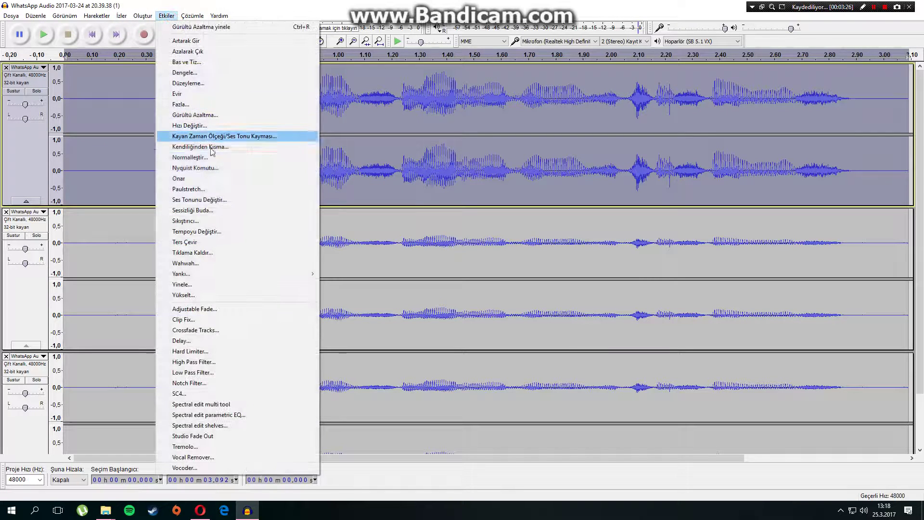
left_click(212, 158)
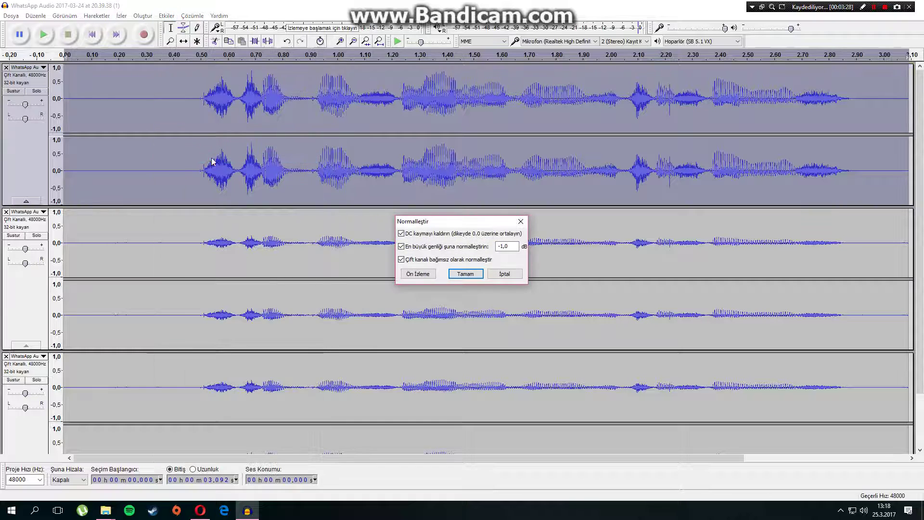
left_click(466, 274)
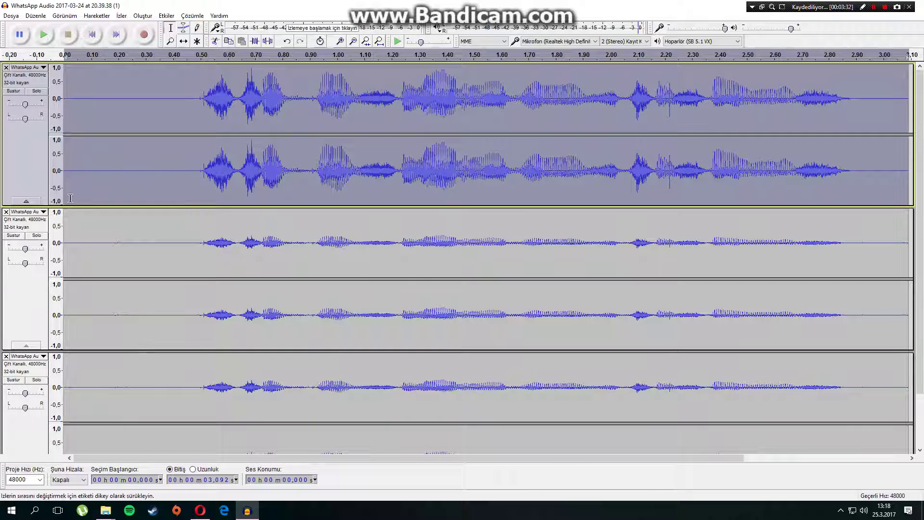
Step: Play the unprocessed second track solo, then the processed first track solo, to compare their sound
left_click(34, 236)
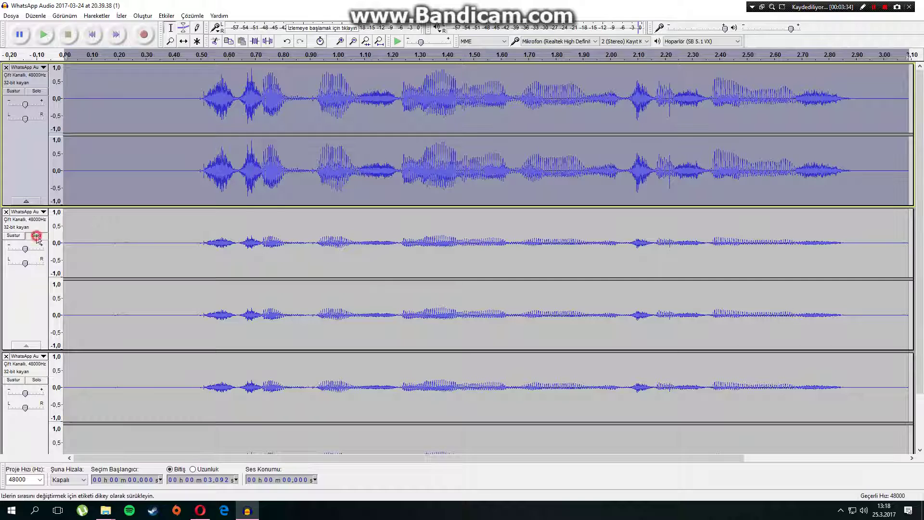
left_click(50, 37)
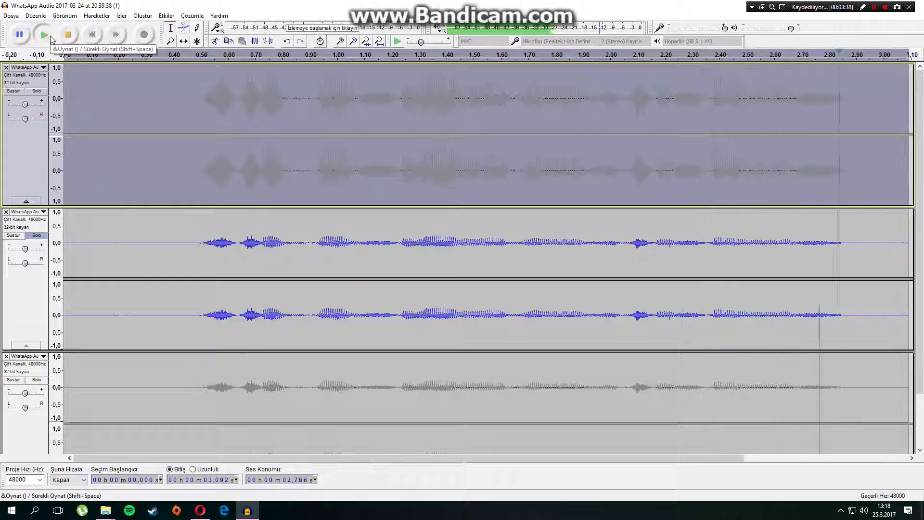
left_click(37, 91)
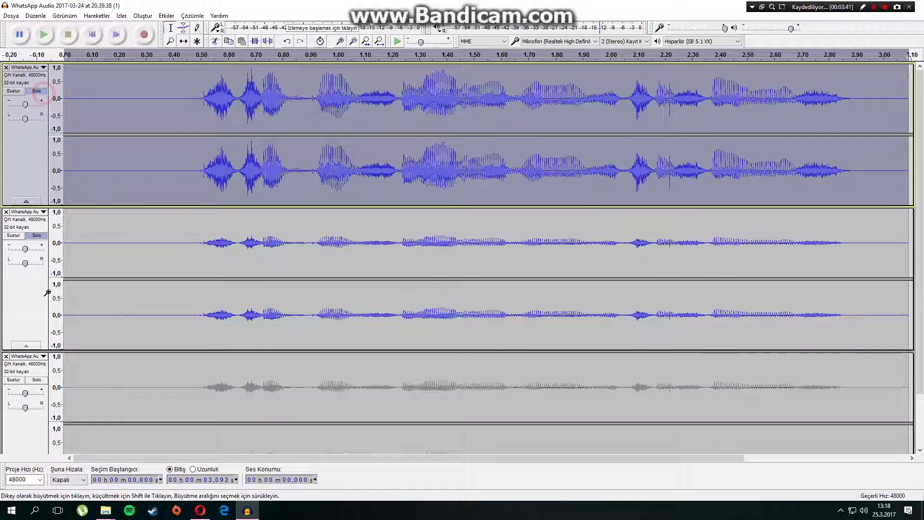
left_click(36, 235)
left_click(45, 37)
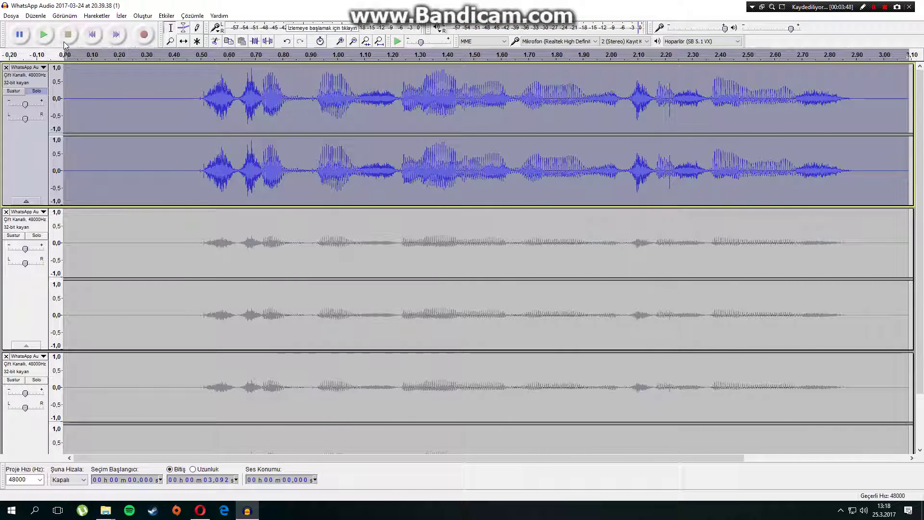
Step: Start exporting the selected first track's audio to the desktop under the file name "çiçekler su vermediğmiz için solmuş"
left_click(36, 78)
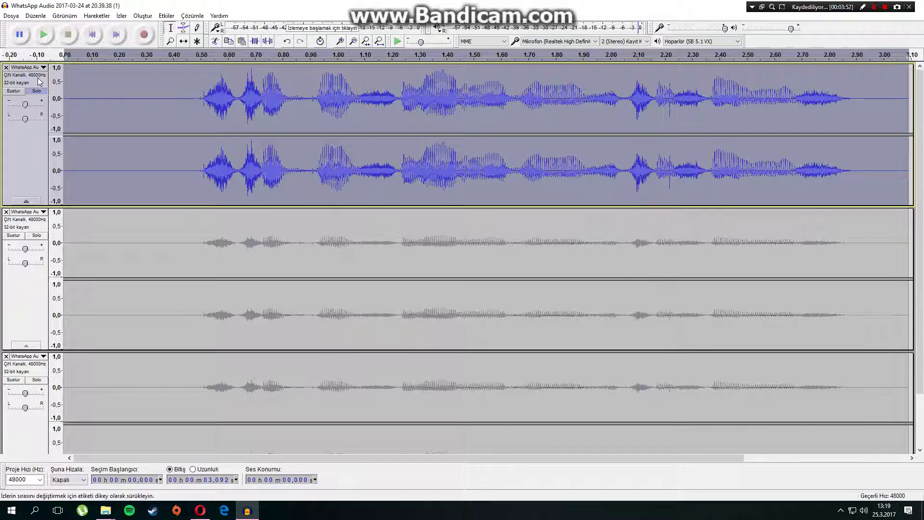
left_click(11, 15)
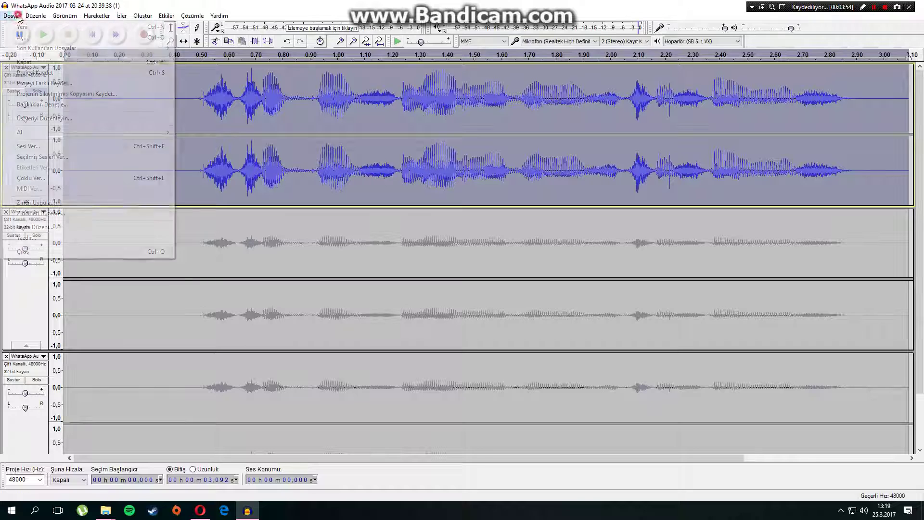
left_click(57, 157)
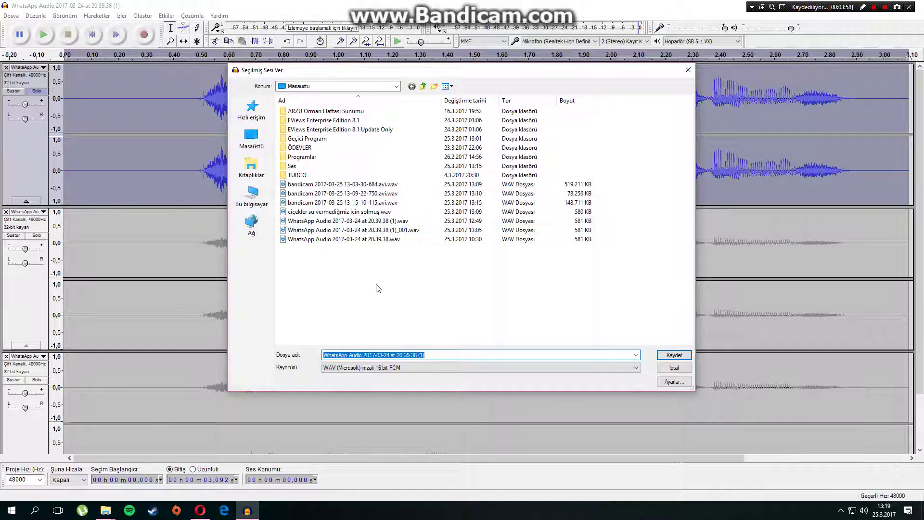
type("ç")
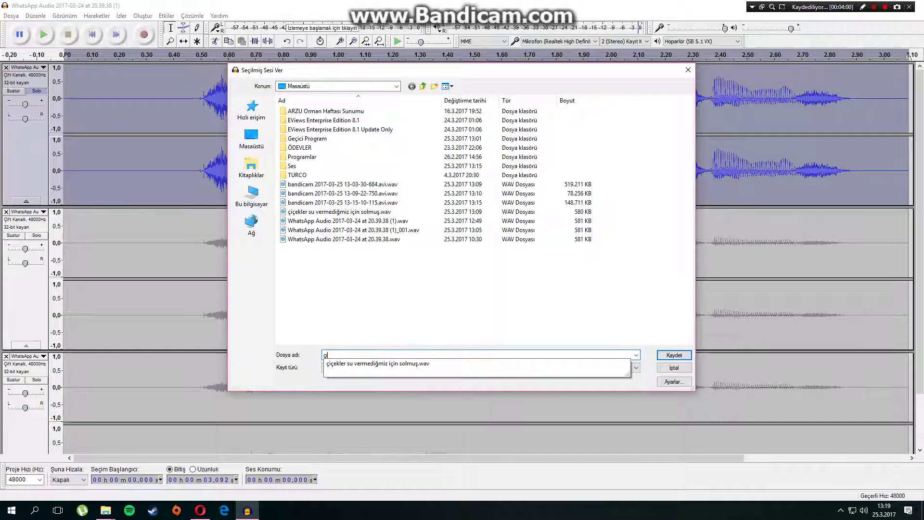
type("içekler ")
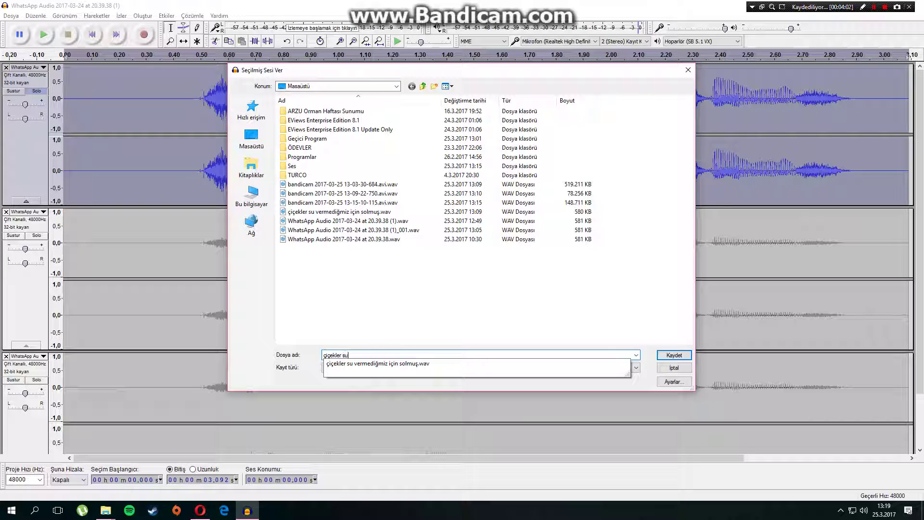
type("su")
key("Down")
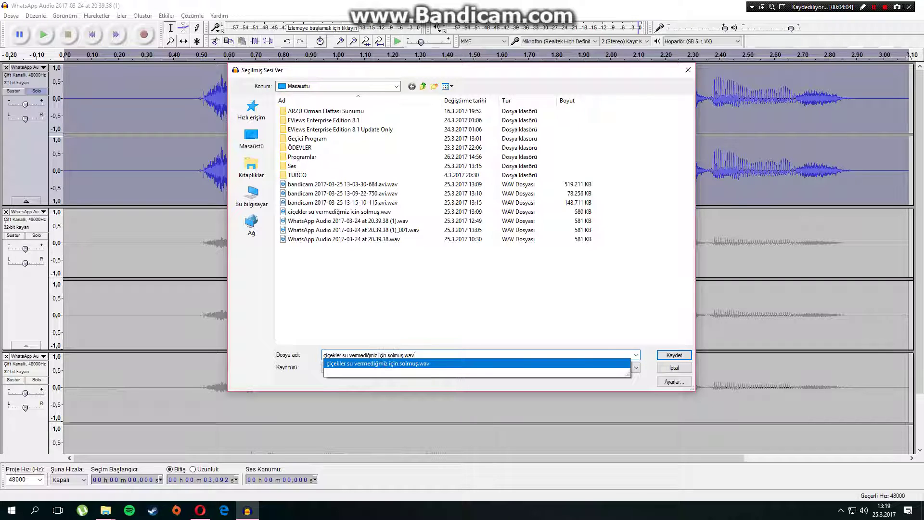
left_click(429, 361)
left_click(433, 355)
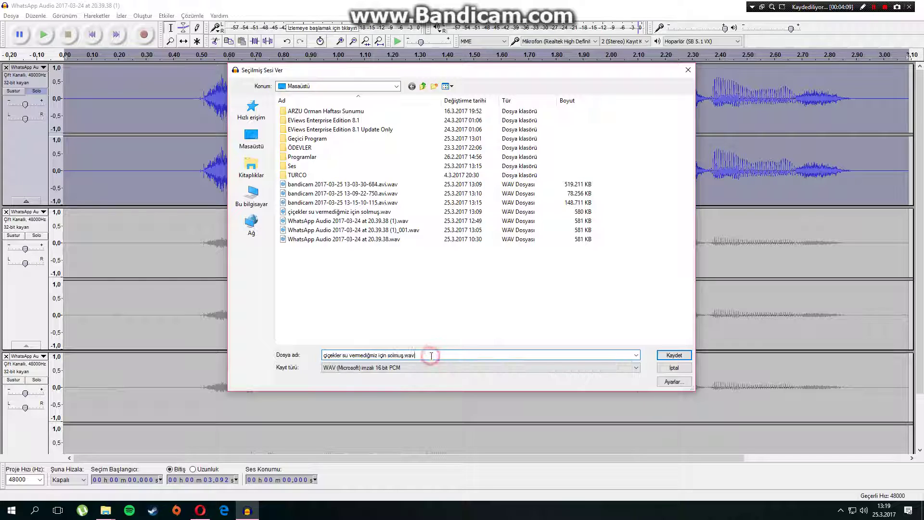
key("BackSpace")
key("BackSpace")
key("BackSpace")
key("BackSpace")
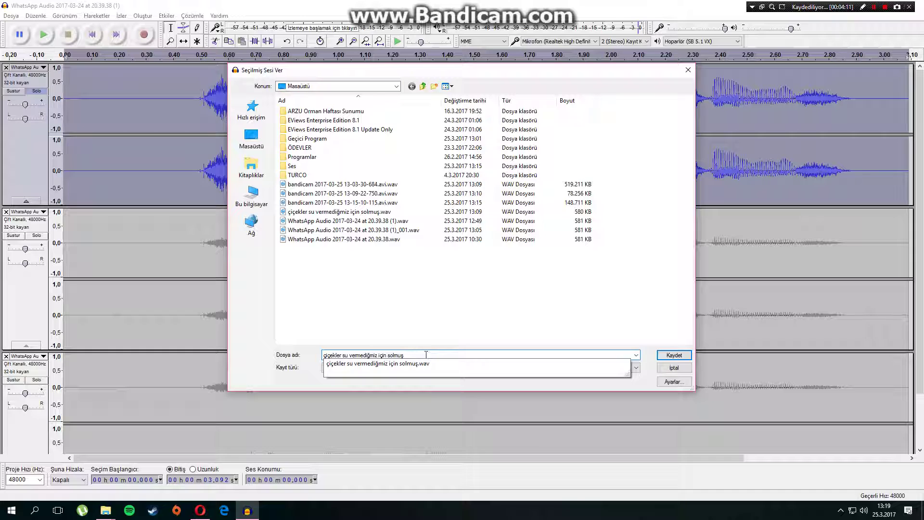
left_click(455, 325)
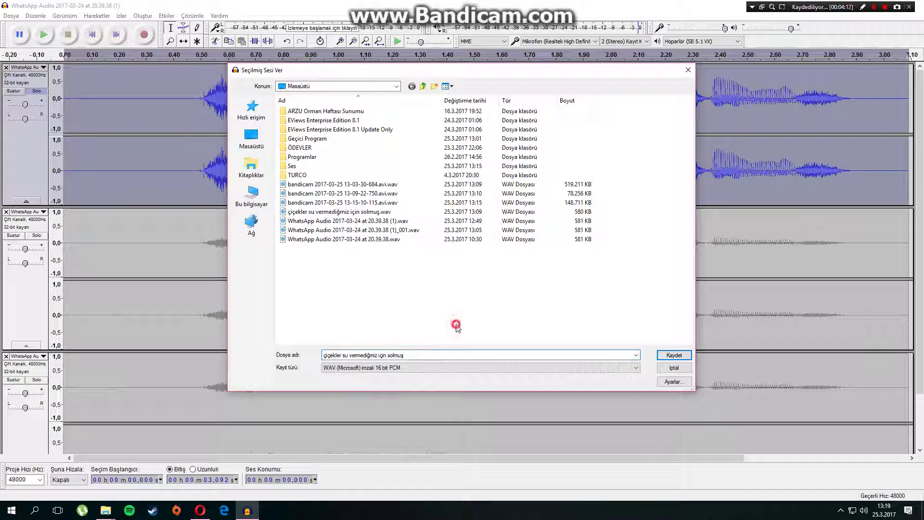
Step: Save the export as WAV (Microsoft) signed 16-bit PCM, overwriting the existing file and accepting the metadata as is
left_click(376, 368)
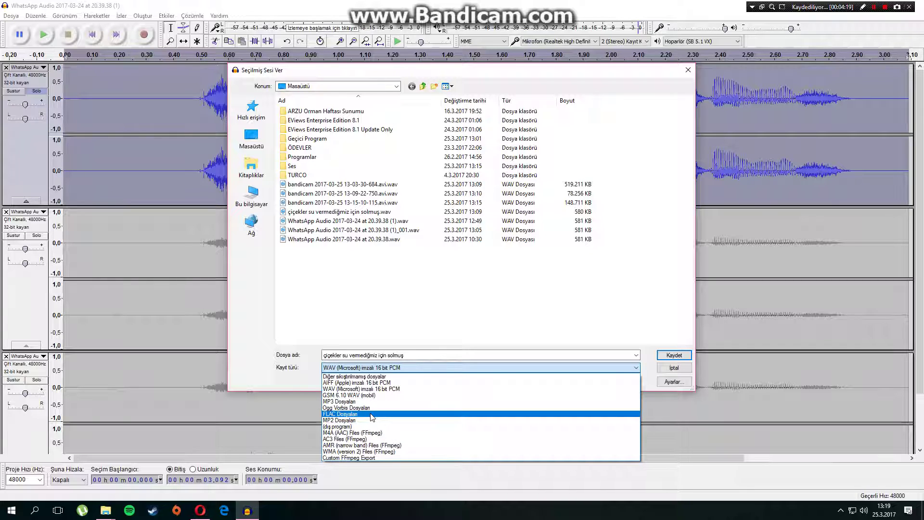
left_click(362, 389)
left_click(678, 355)
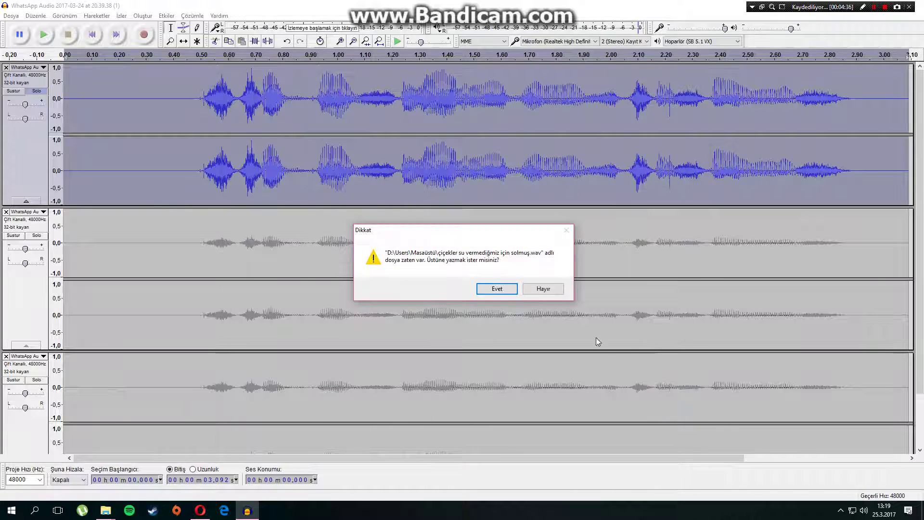
left_click(491, 289)
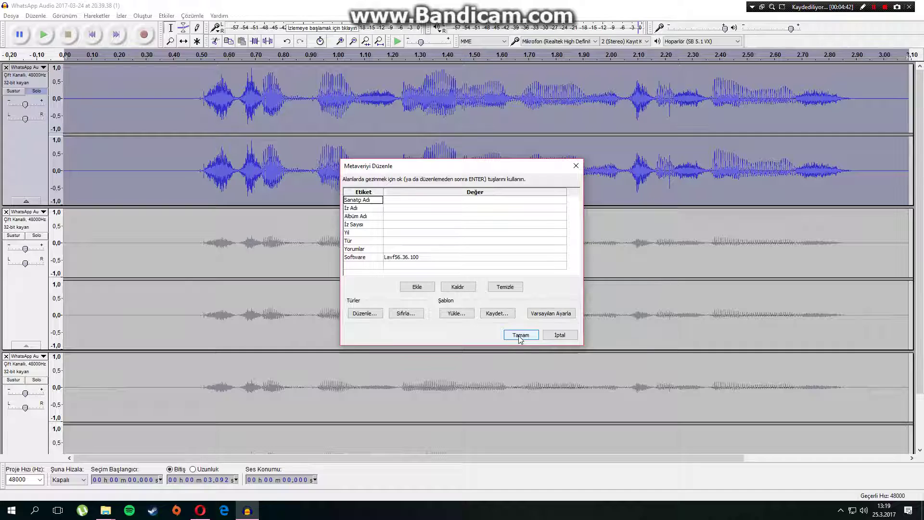
left_click(520, 335)
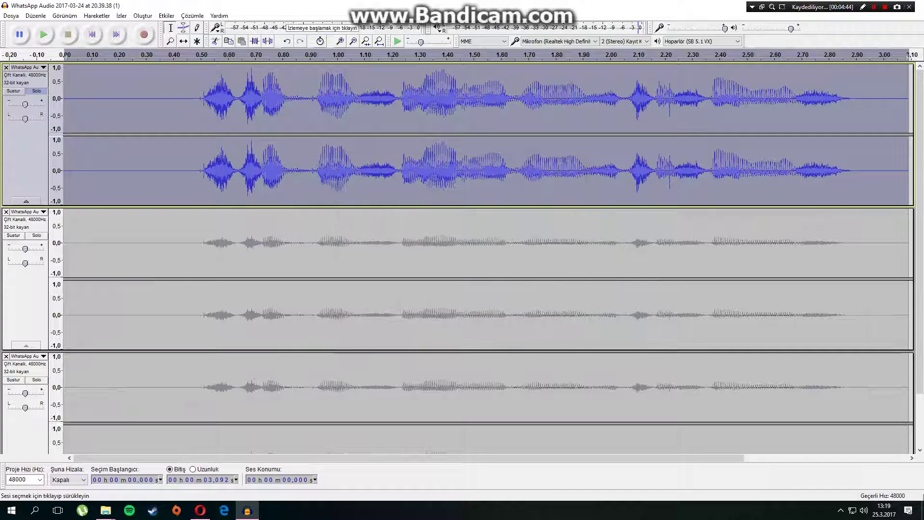
Step: Show the desktop, move the exported "çiçekler su vermediğmiz için solmuş.wav" to its empty middle area and open it in Groove Music
key("super+d")
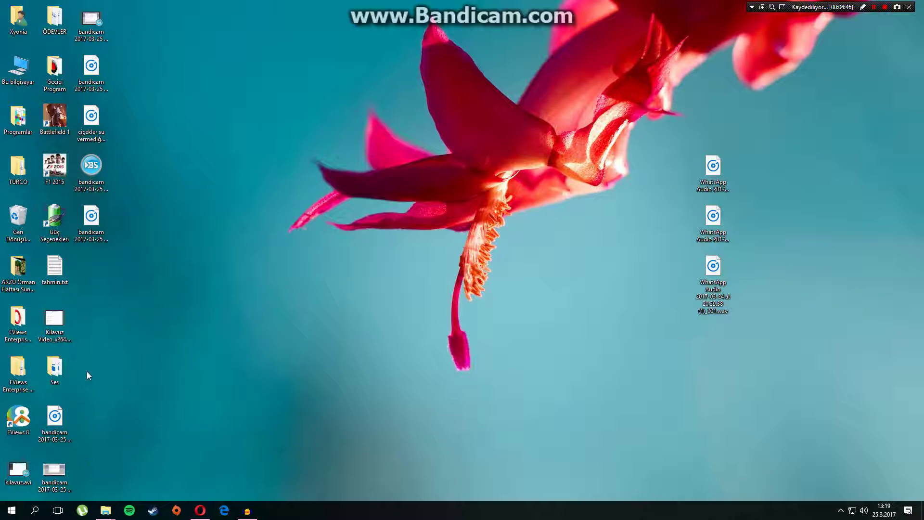
left_click_drag(99, 131, 466, 181)
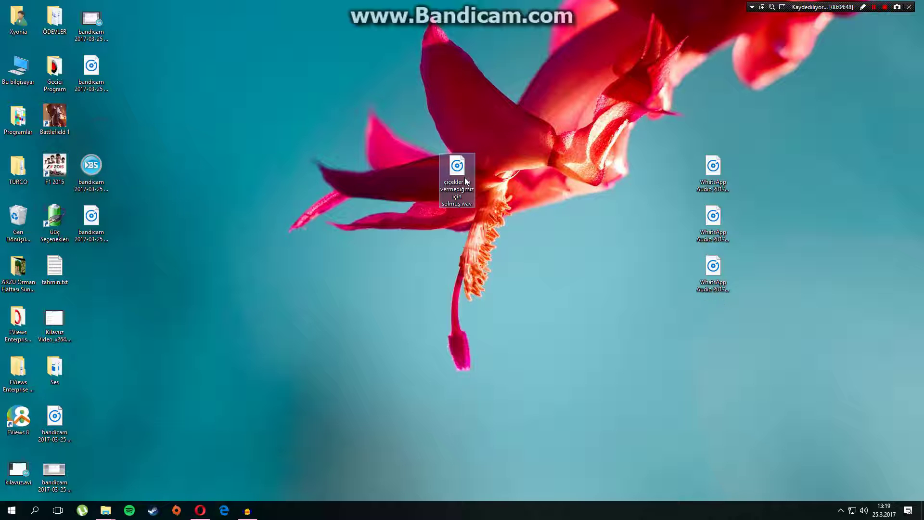
double_click(466, 181)
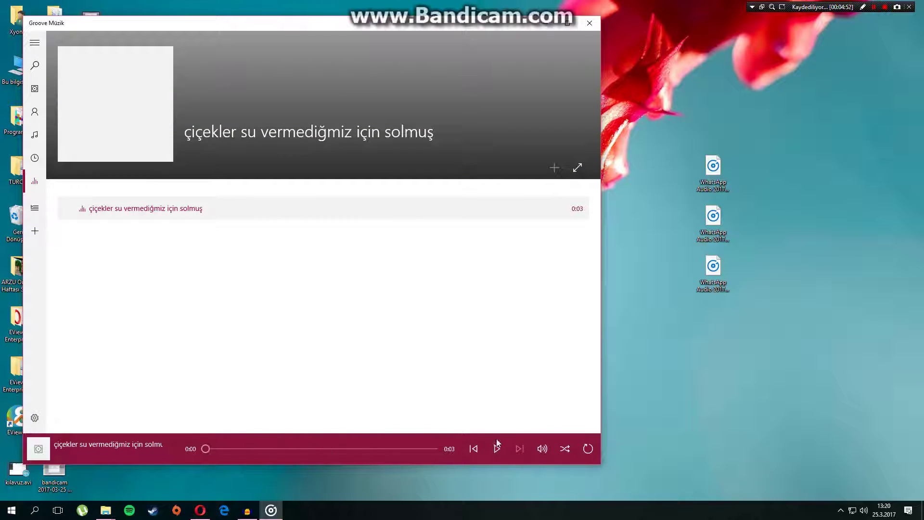
Step: Switch the Windows playback device to the SB 5.1 VX speakers and play the exported recording
left_click(868, 474)
left_click(865, 510)
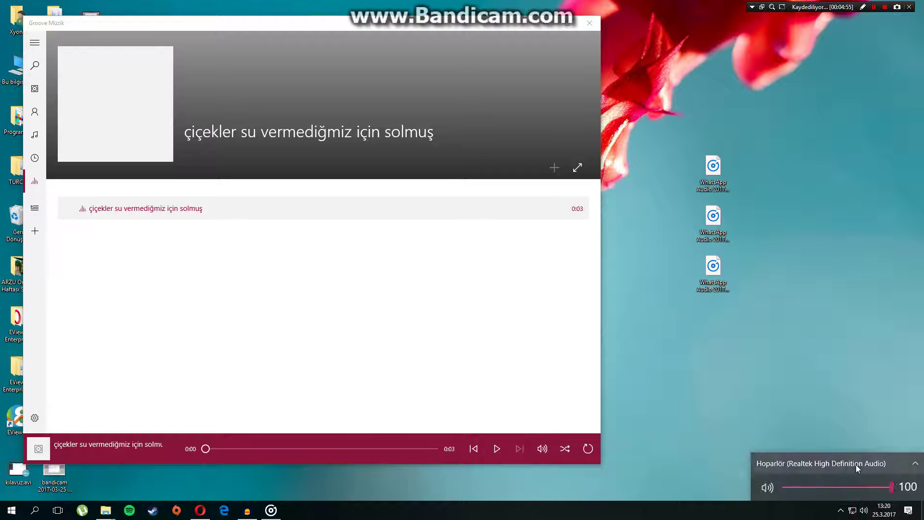
left_click(809, 464)
left_click(822, 422)
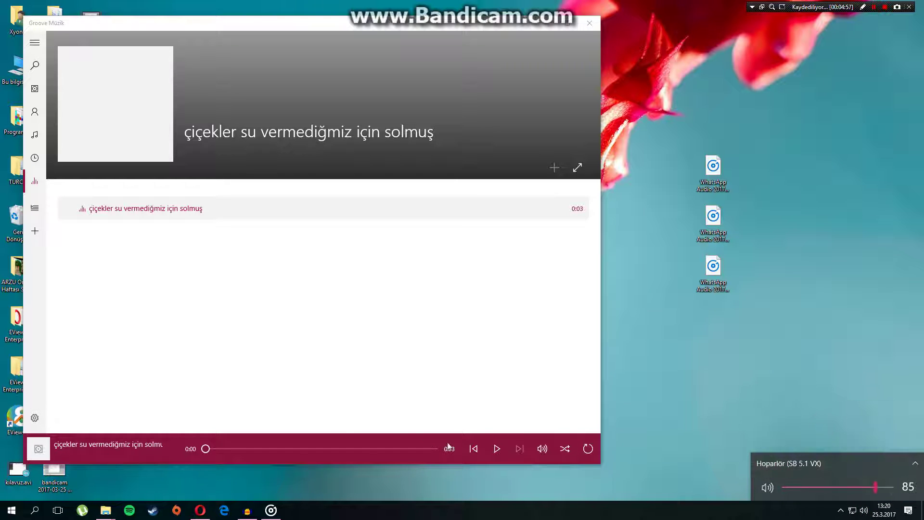
left_click(498, 449)
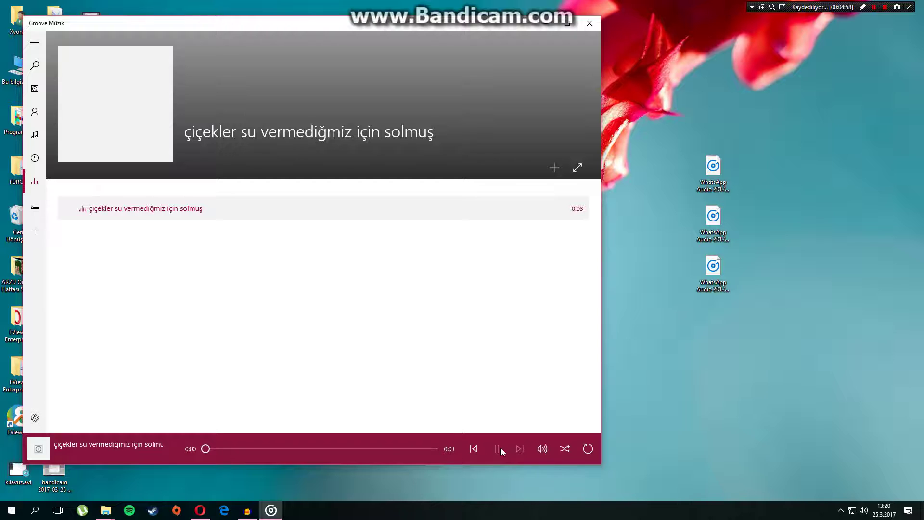